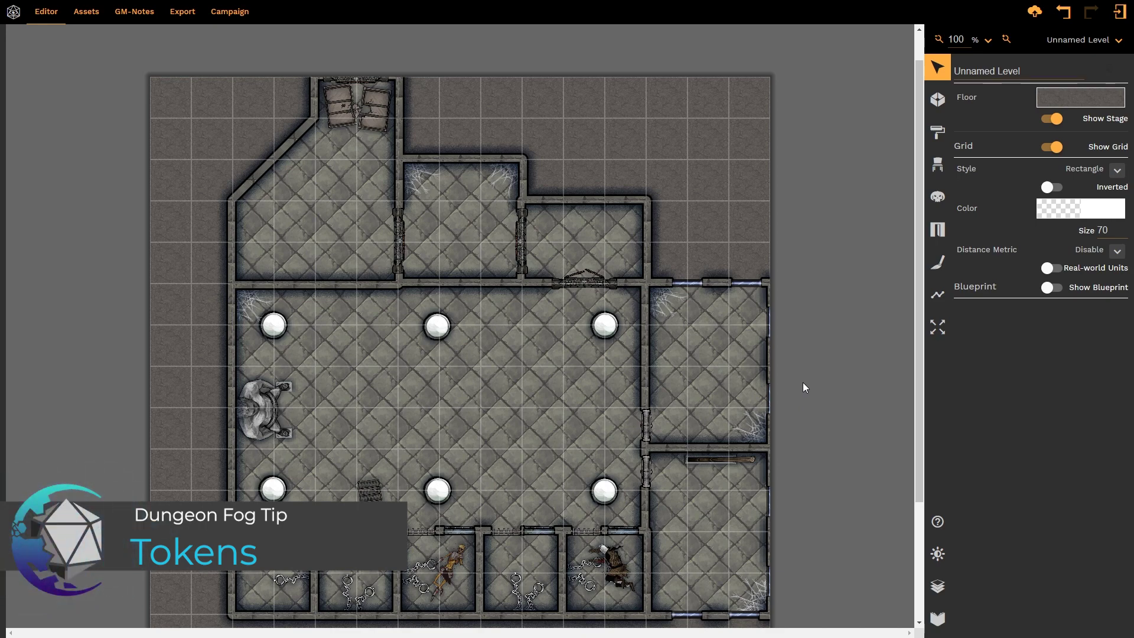
Step: Start placing a new token so the Token properties panel shows with a creature portrait
{"action": "left_click", "coordinate": [943, 198]}
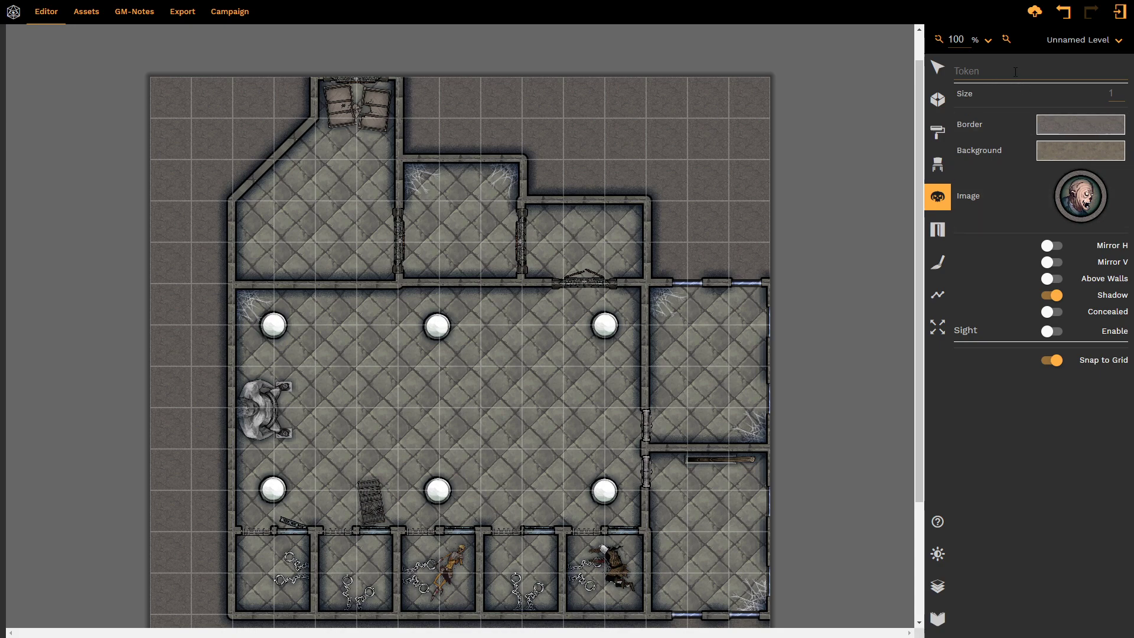
Step: Name the token 'Jeff' and place it in the large central room of the prison map
{"action": "left_click", "coordinate": [991, 71]}
{"action": "type", "text": "Jeff"}
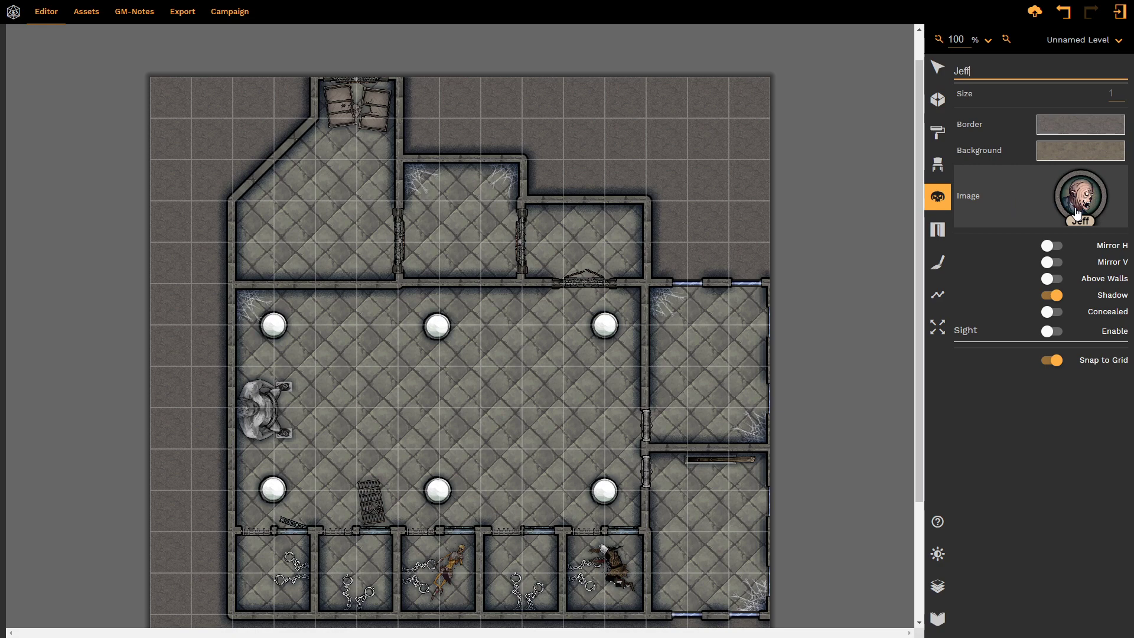
{"action": "left_click_drag", "start_coordinate": [1076, 212], "coordinate": [544, 405]}
{"action": "left_click", "coordinate": [544, 404]}
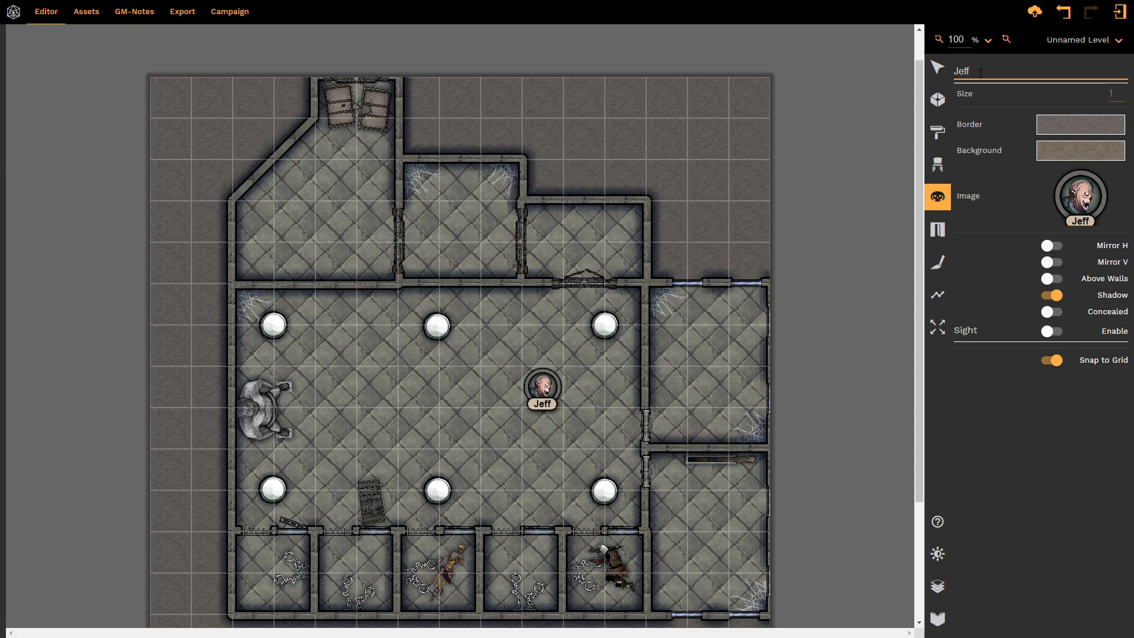
{"action": "key", "text": "Escape"}
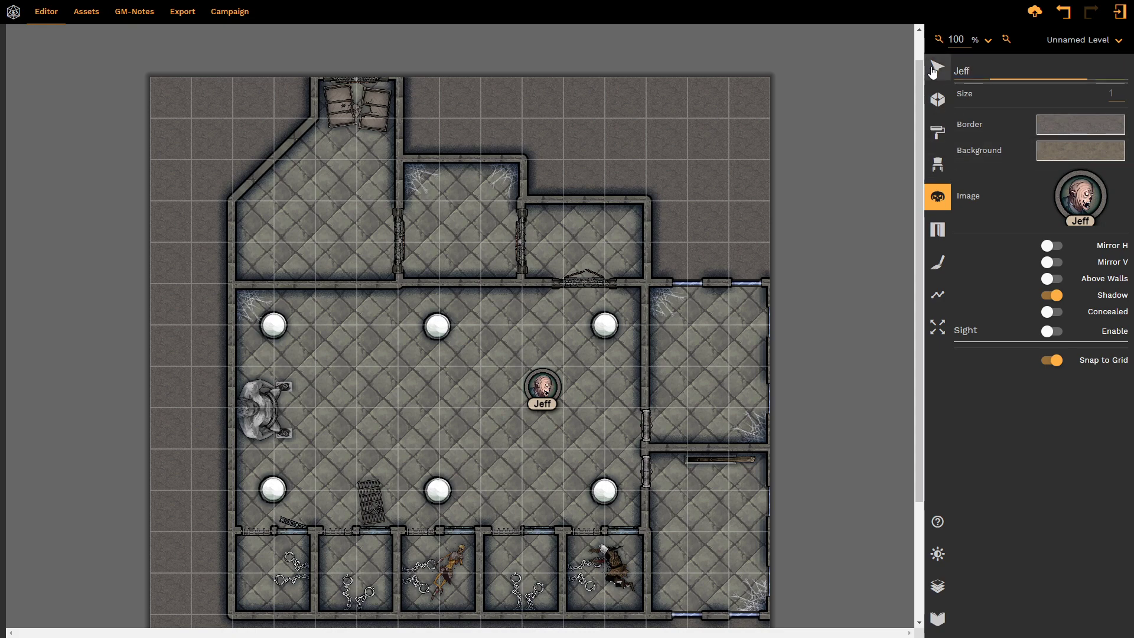
{"action": "left_click", "coordinate": [544, 388]}
{"action": "left_click", "coordinate": [544, 389]}
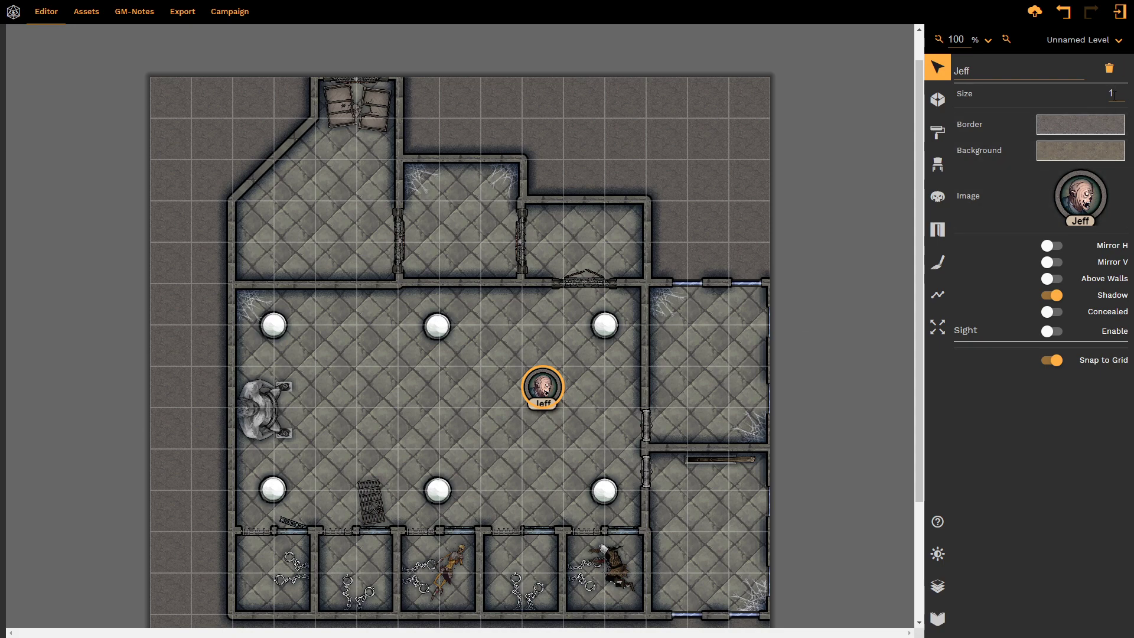
{"action": "type", "text": "2"}
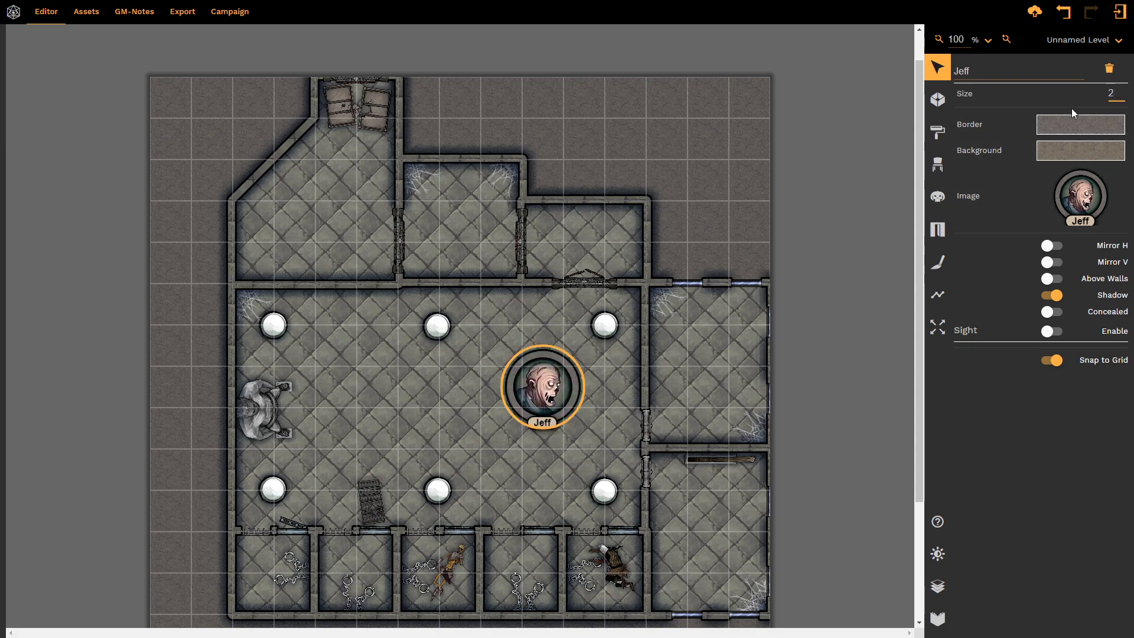
{"action": "mouse_move", "coordinate": [545, 401]}
{"action": "left_mouse_down"}
{"action": "mouse_move", "coordinate": [501, 415]}
{"action": "mouse_move", "coordinate": [387, 411]}
{"action": "mouse_move", "coordinate": [390, 367]}
{"action": "mouse_move", "coordinate": [432, 407]}
{"action": "mouse_move", "coordinate": [522, 365]}
{"action": "mouse_move", "coordinate": [540, 405]}
{"action": "left_mouse_up"}
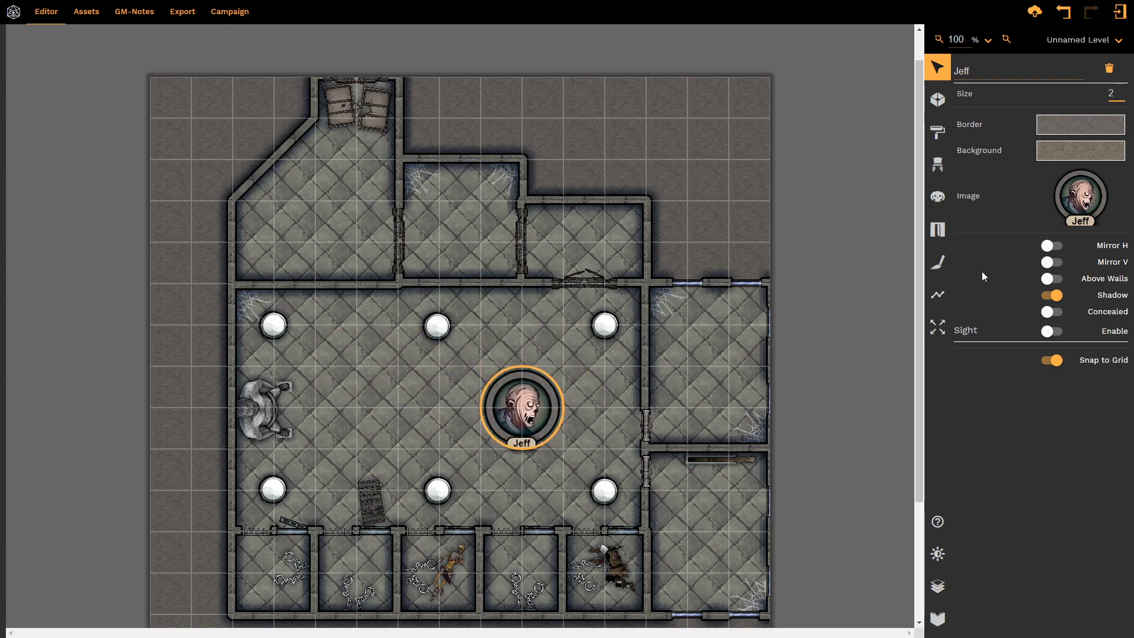
{"action": "double_click", "coordinate": [1116, 93]}
{"action": "type", "text": "1"}
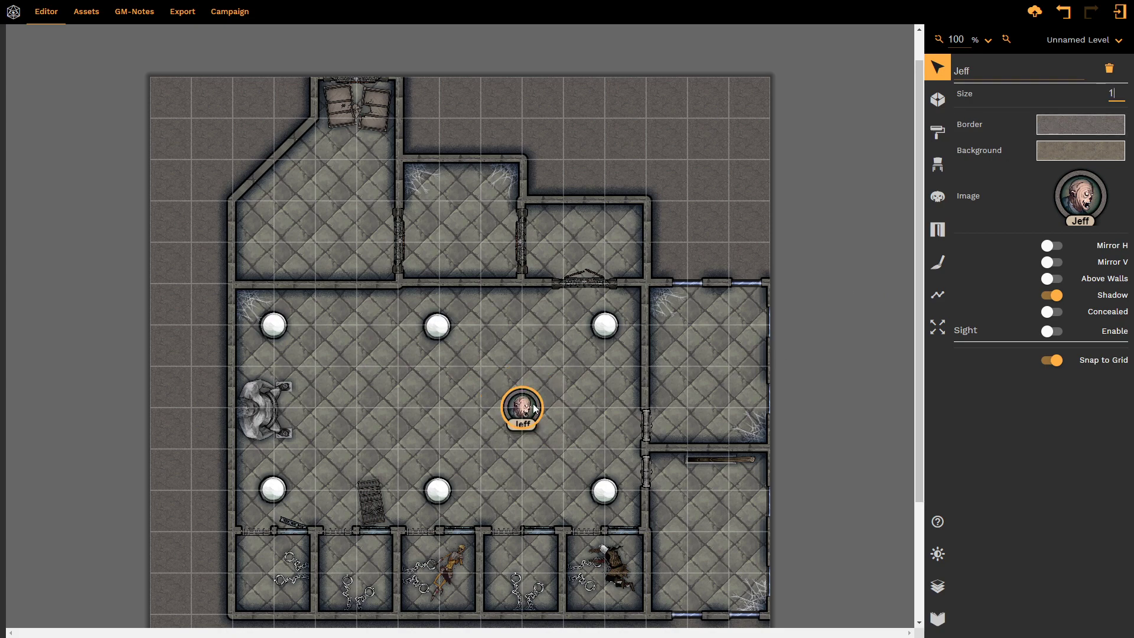
{"action": "left_click_drag", "start_coordinate": [522, 405], "coordinate": [542, 385]}
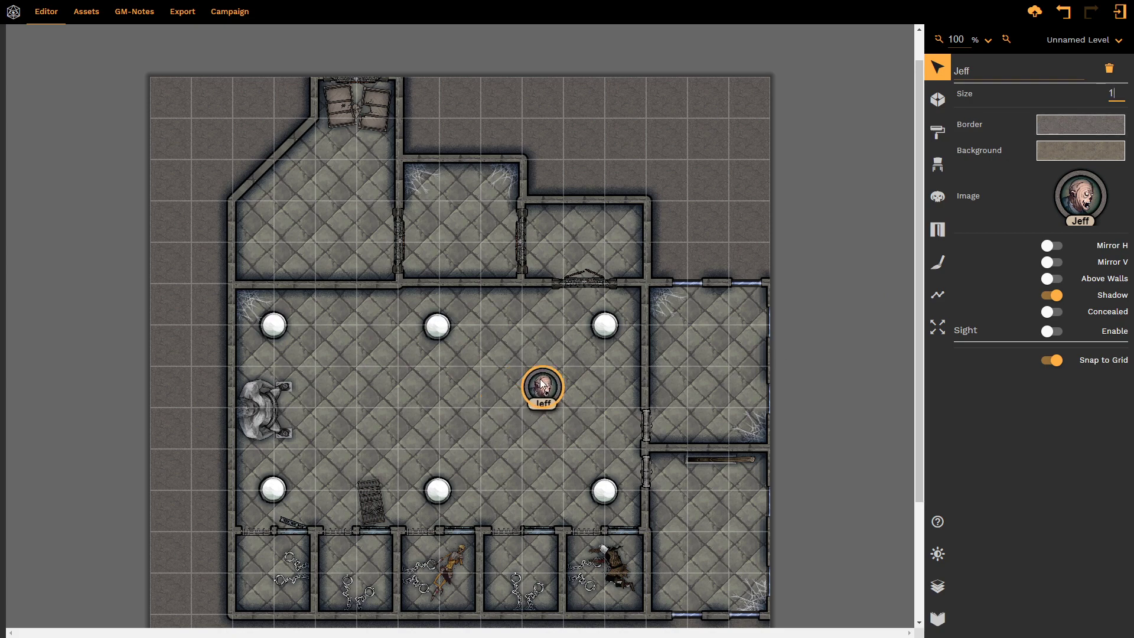
{"action": "left_click", "coordinate": [515, 424]}
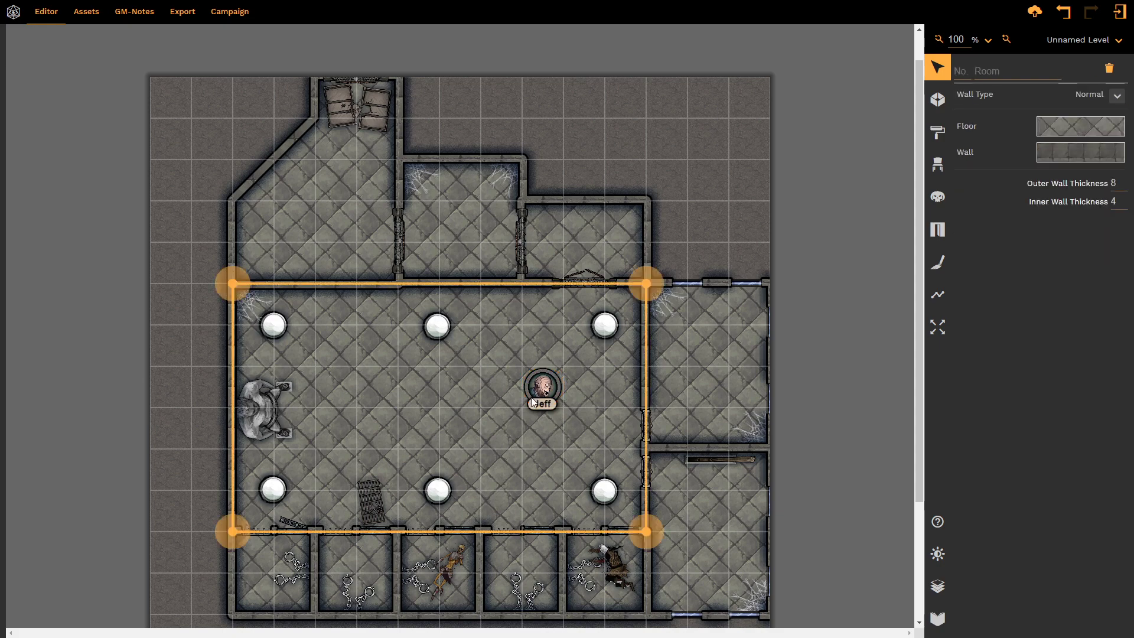
Step: Select Jeff and set his border to bright red #ff121b, after briefly trying a sand texture
{"action": "left_click", "coordinate": [548, 392]}
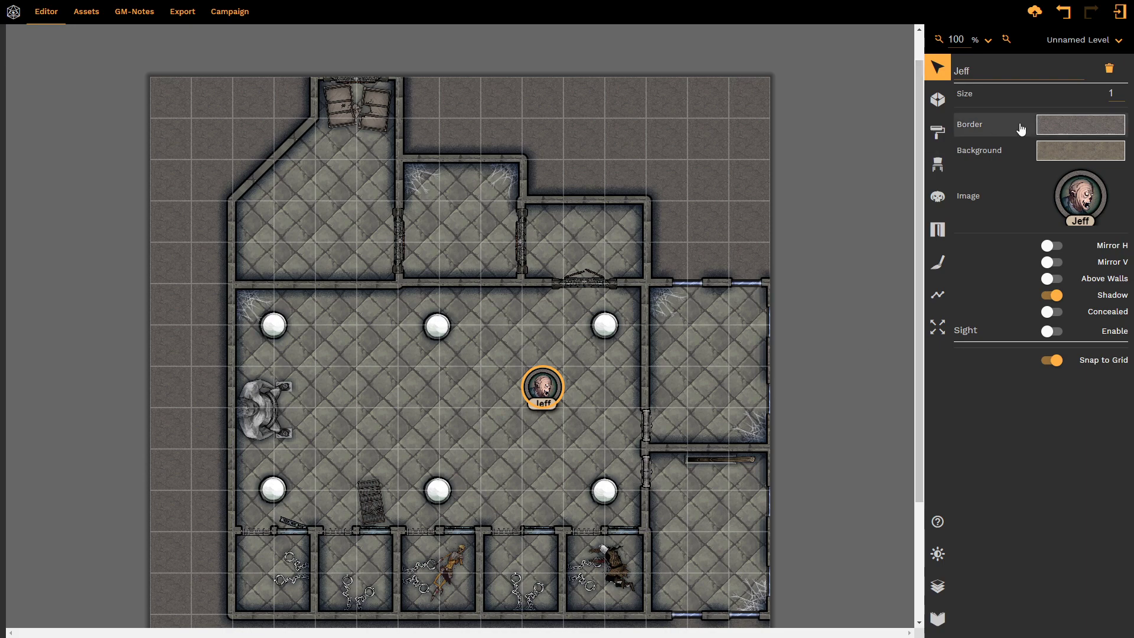
{"action": "left_click", "coordinate": [1057, 129]}
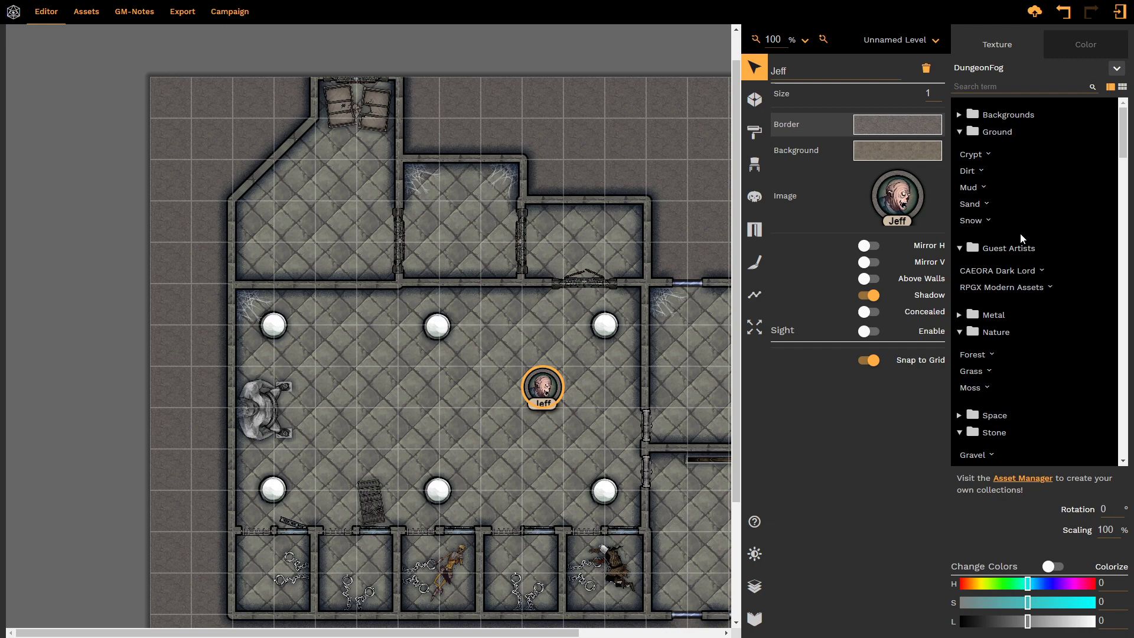
{"action": "left_click", "coordinate": [974, 204]}
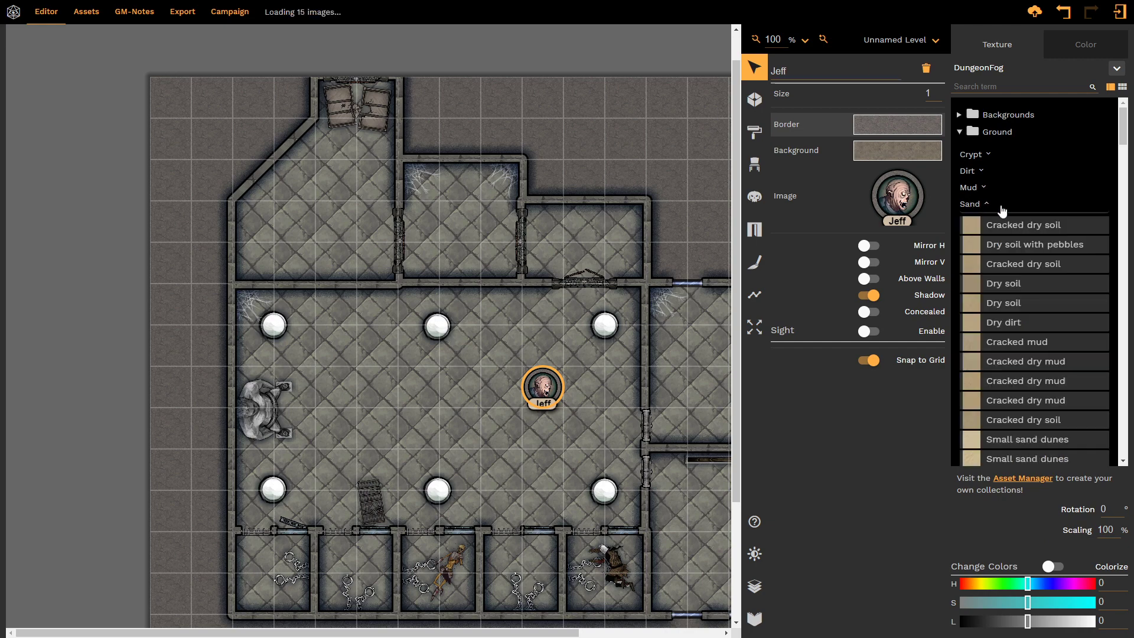
{"action": "left_click", "coordinate": [994, 227]}
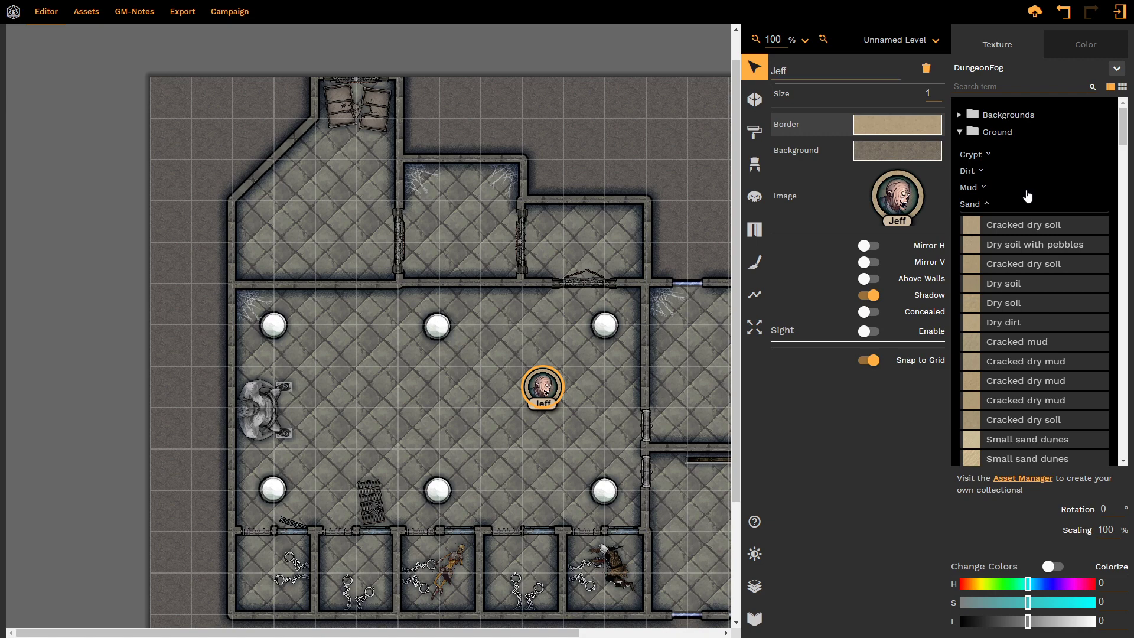
{"action": "left_click", "coordinate": [1073, 52]}
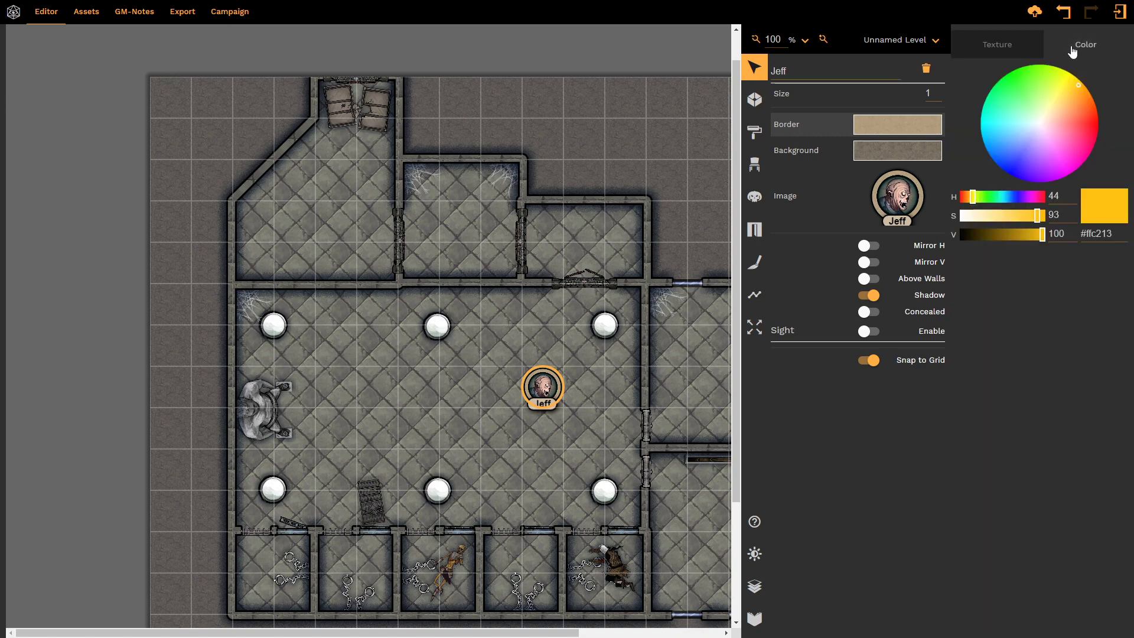
{"action": "left_click", "coordinate": [1078, 91]}
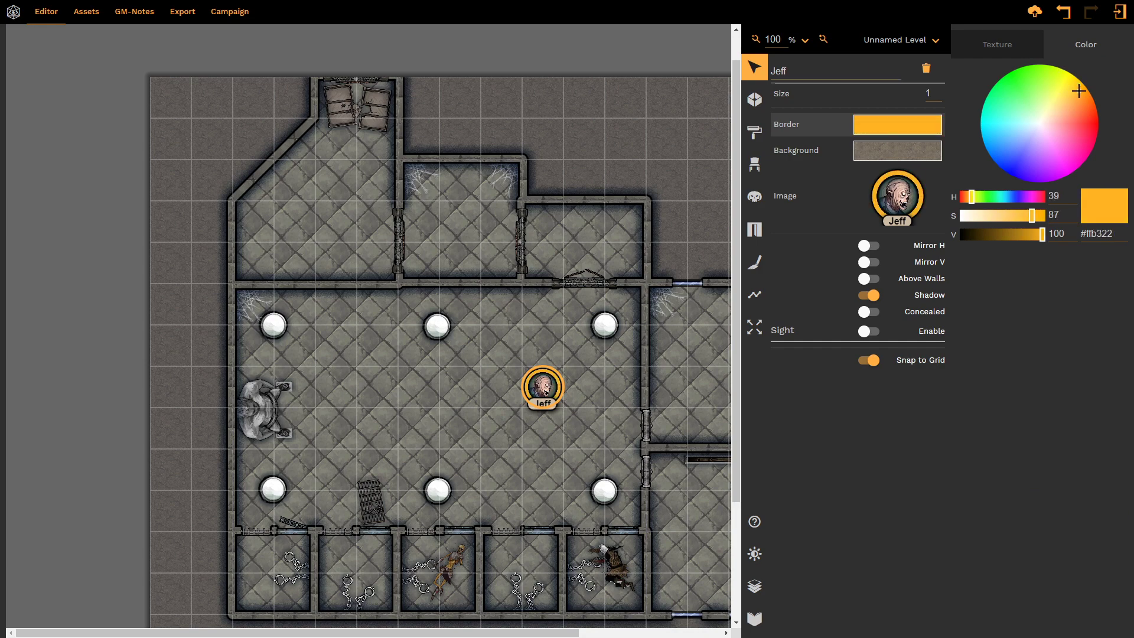
{"action": "left_click", "coordinate": [1079, 46]}
{"action": "left_click", "coordinate": [1090, 118]}
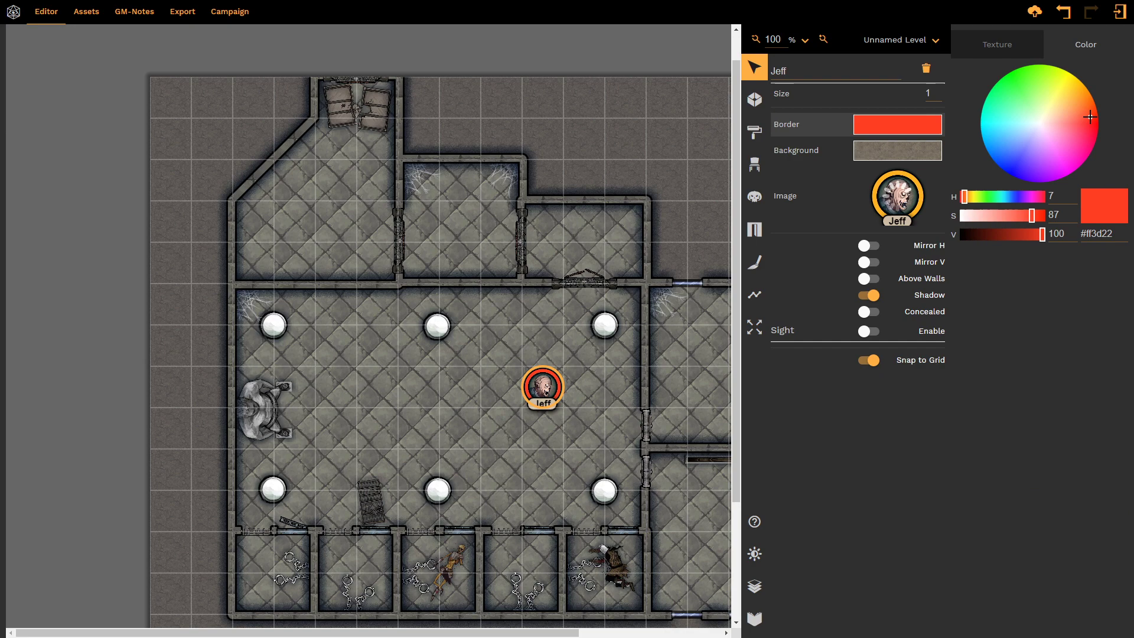
{"action": "left_click", "coordinate": [1086, 45]}
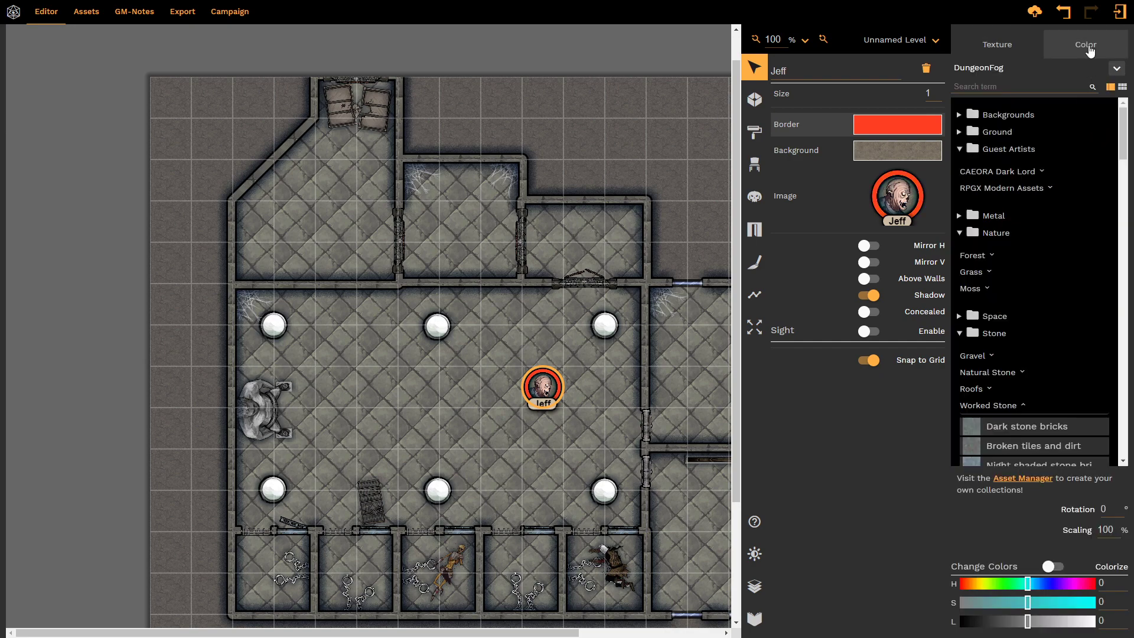
{"action": "left_click", "coordinate": [1095, 125]}
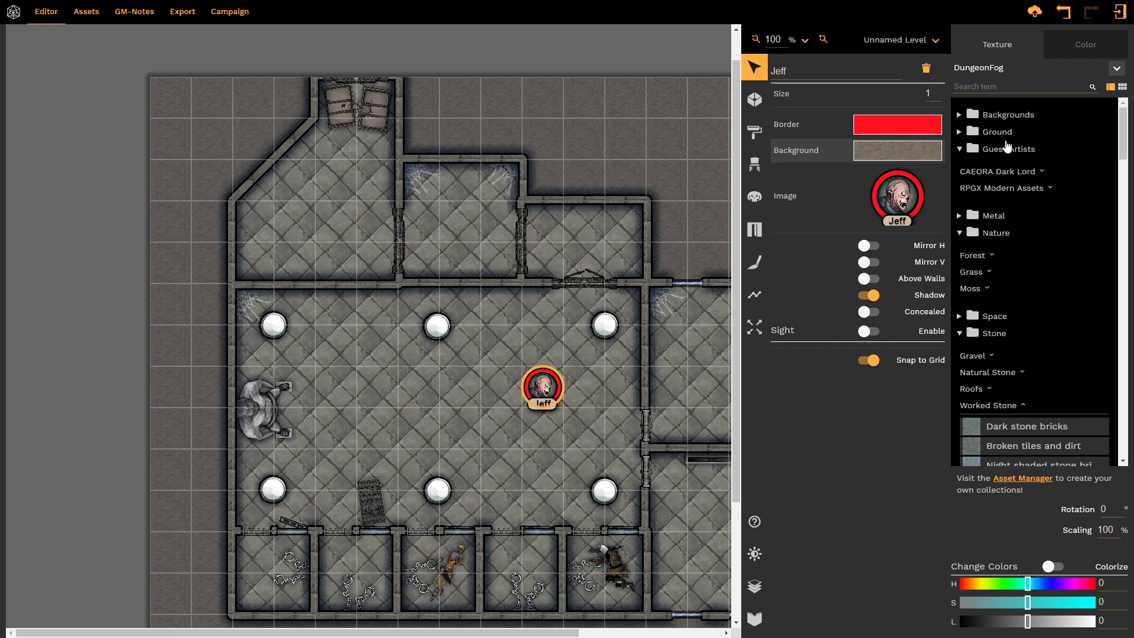
Step: Give Jeff's background a dark navy #070a1c colour, after briefly trying a long grass texture
{"action": "left_click", "coordinate": [987, 272]}
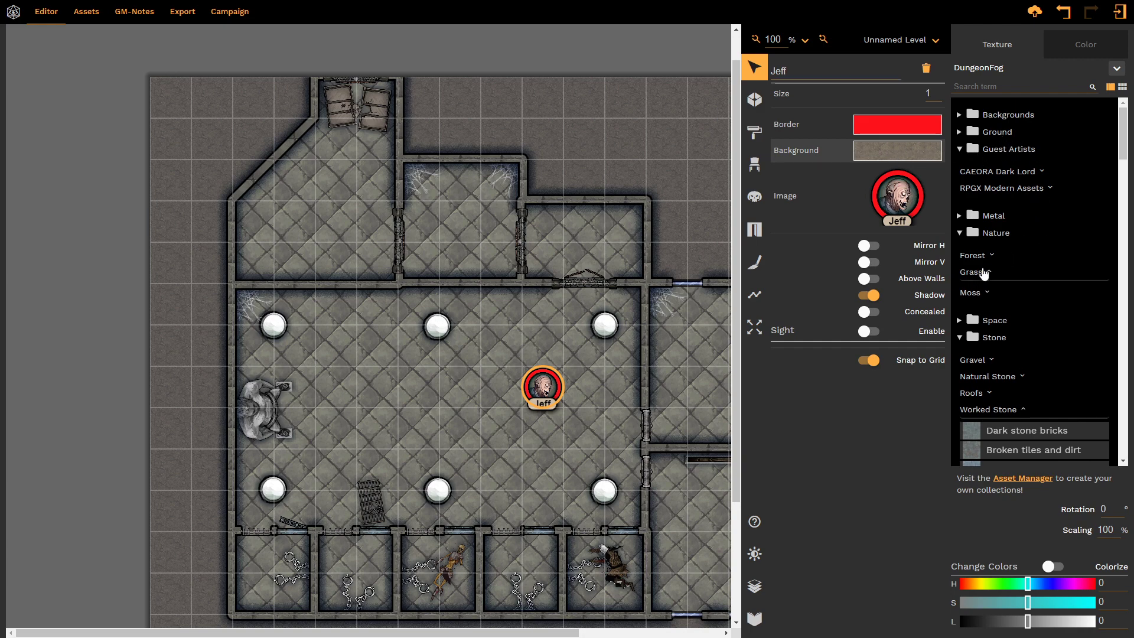
{"action": "scroll", "coordinate": [1053, 295], "scroll_direction": "down", "scroll_amount": 6}
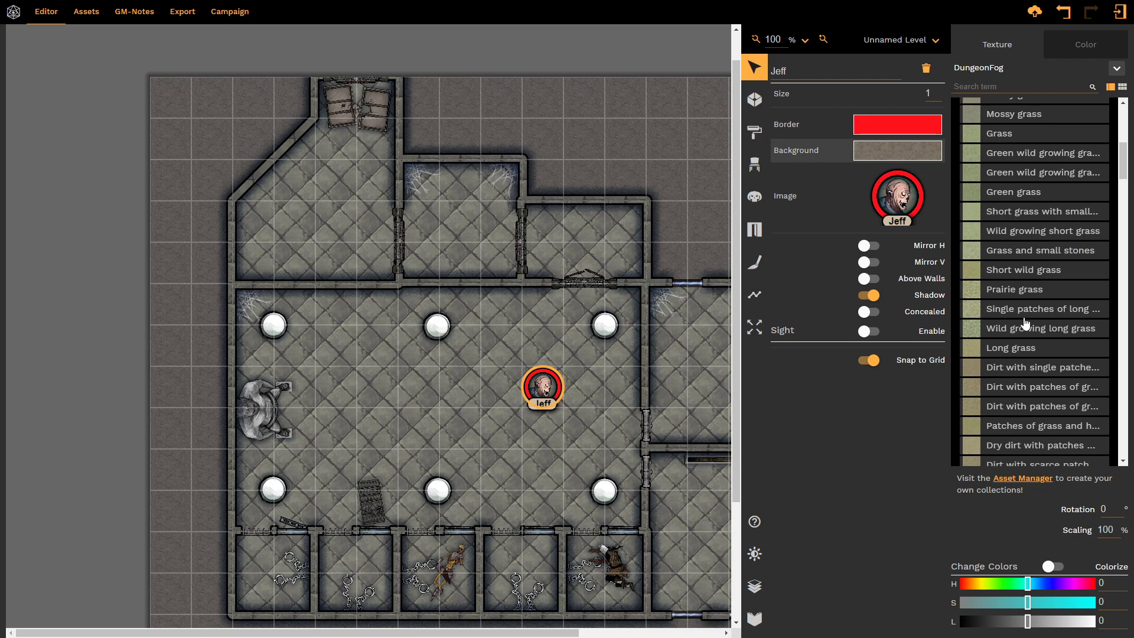
{"action": "left_click", "coordinate": [1022, 331]}
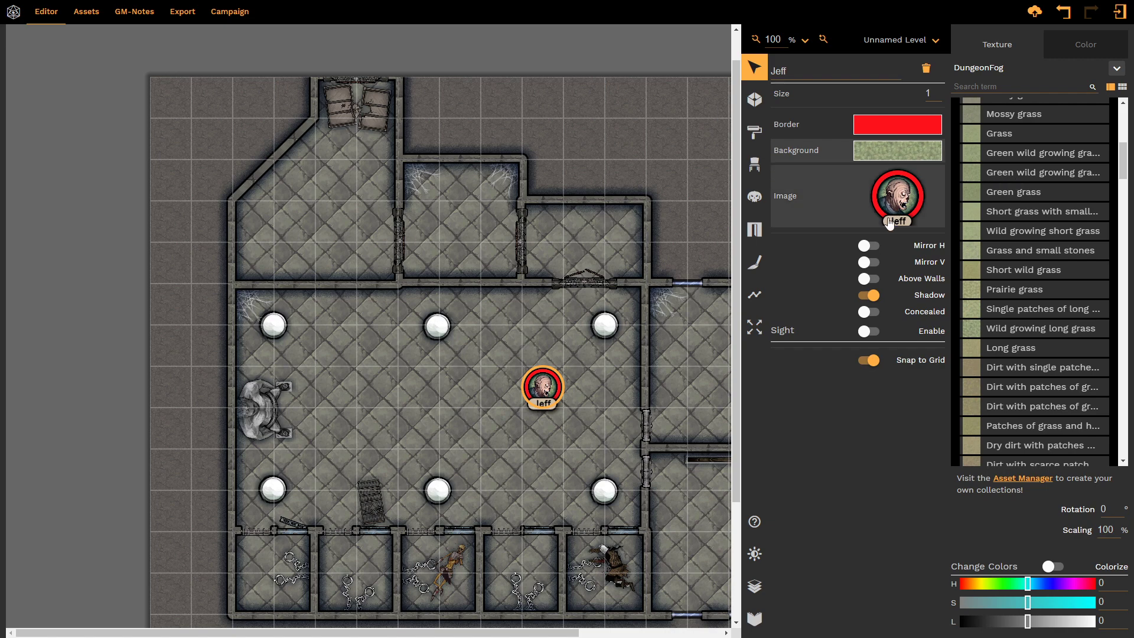
{"action": "left_click", "coordinate": [1079, 55]}
{"action": "left_click_drag", "start_coordinate": [1011, 164], "coordinate": [1008, 156]}
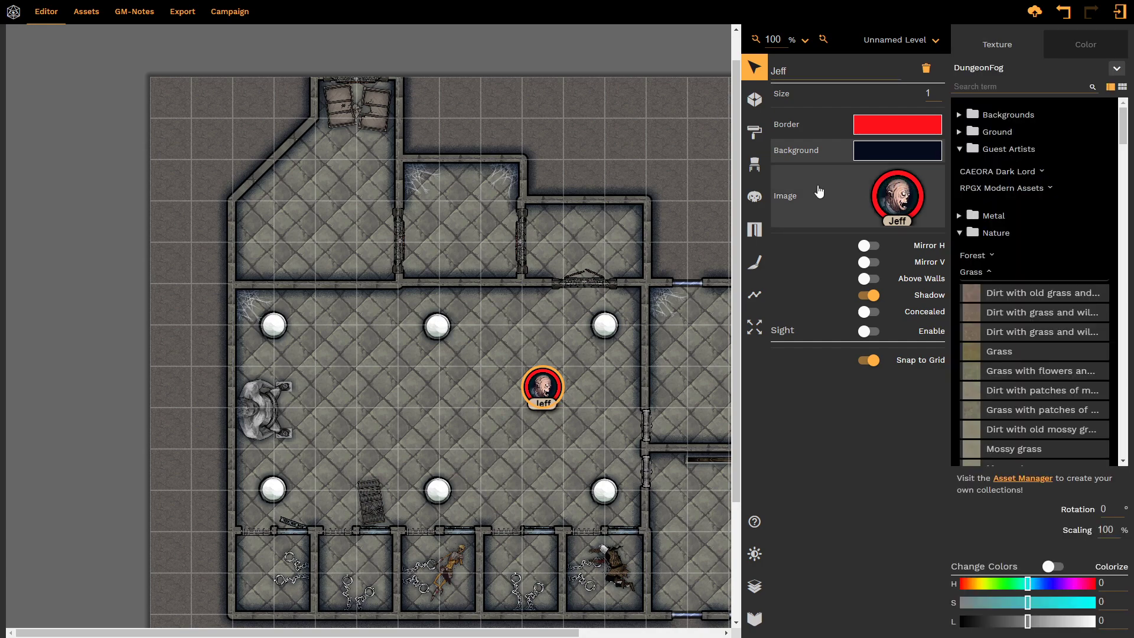
{"action": "left_click", "coordinate": [693, 208]}
Step: Reselect Jeff, flip him vertically and horizontally, then undo both mirrorings
{"action": "left_click", "coordinate": [694, 214]}
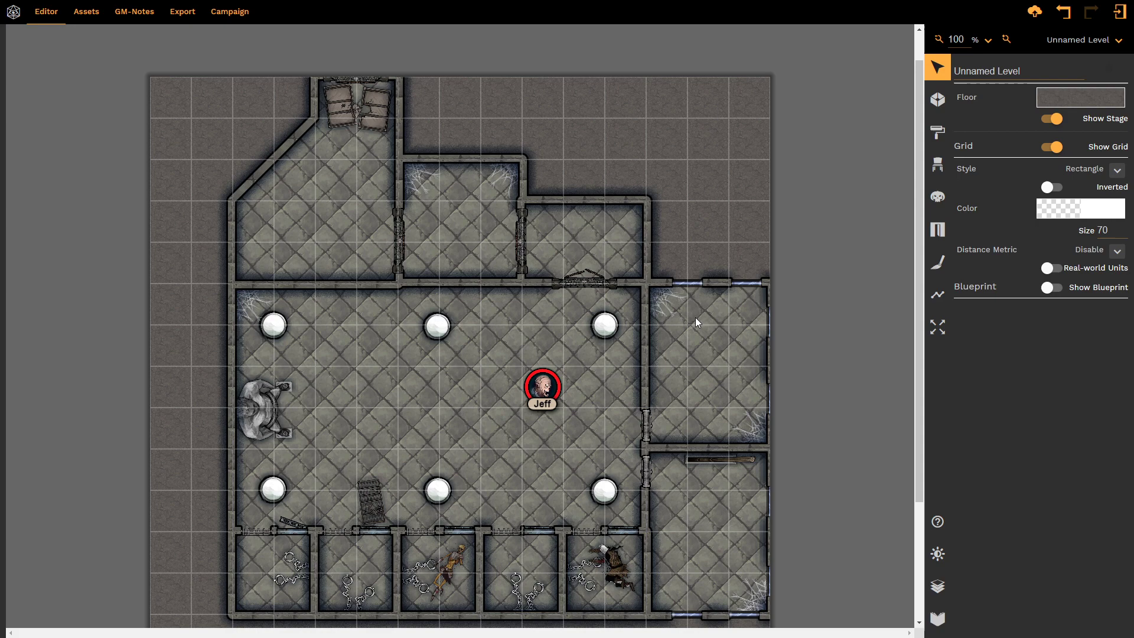
{"action": "left_click", "coordinate": [544, 394]}
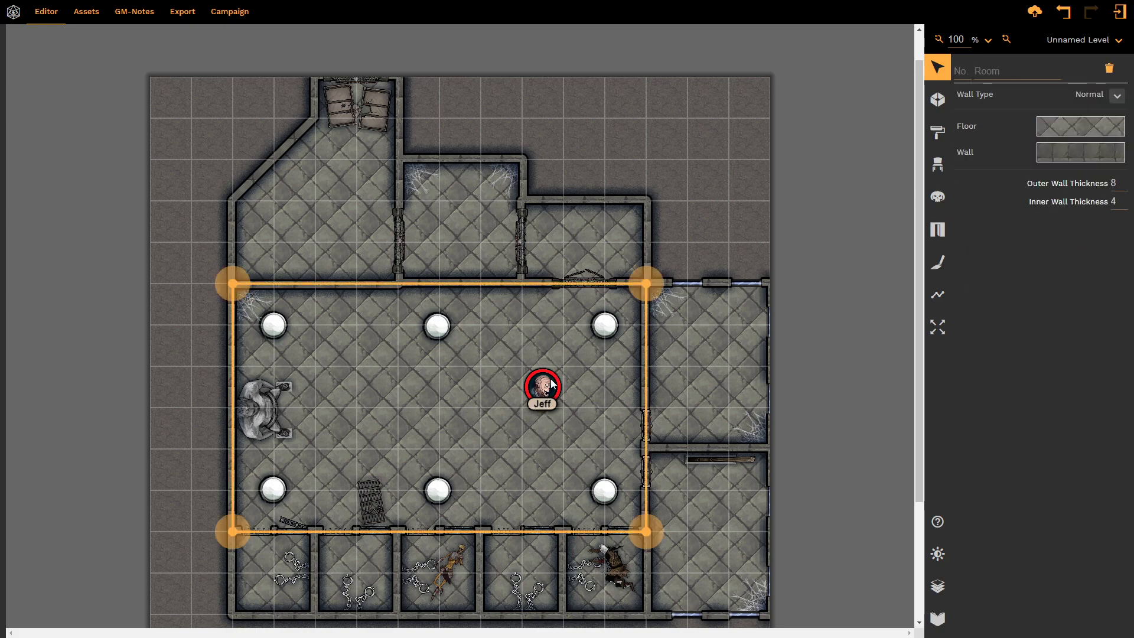
{"action": "left_click", "coordinate": [542, 399]}
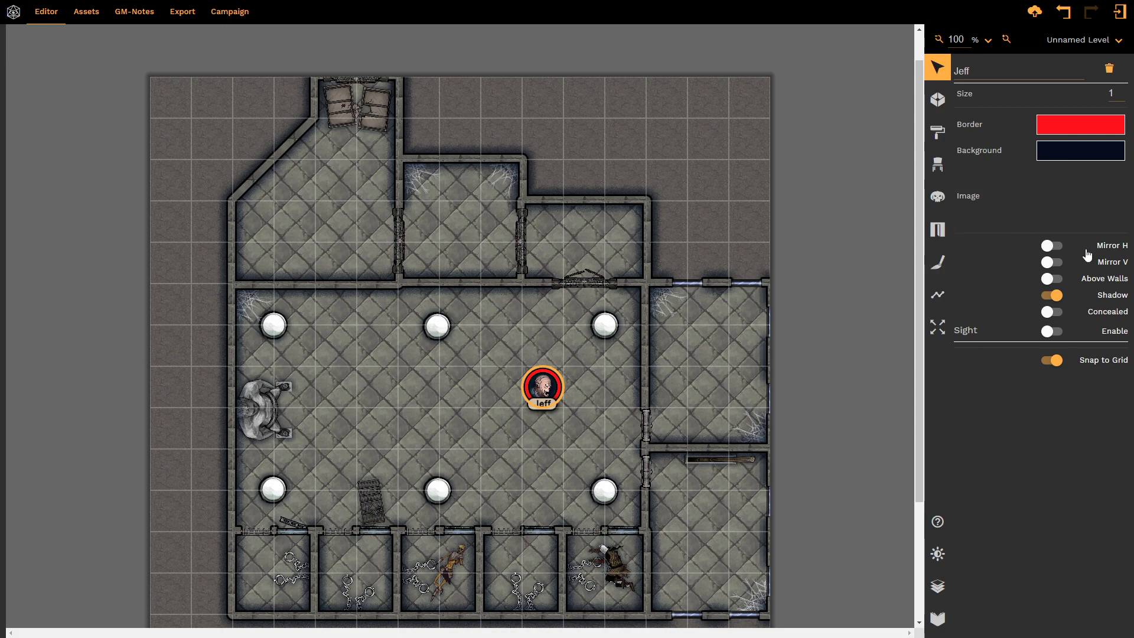
{"action": "left_click", "coordinate": [1057, 264]}
{"action": "left_click", "coordinate": [1054, 245]}
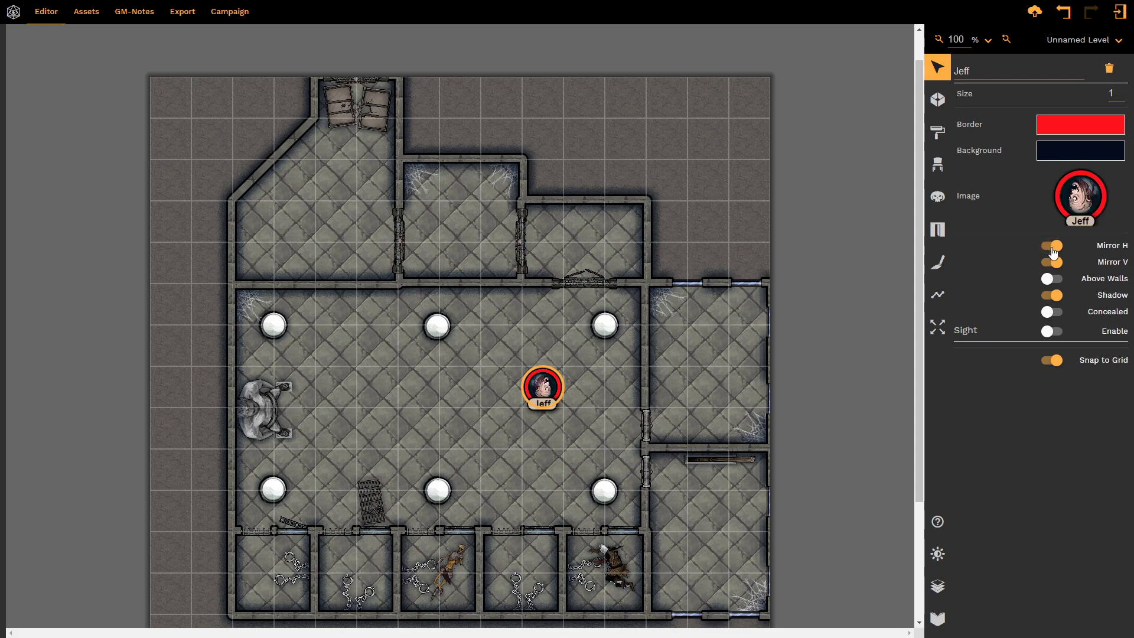
{"action": "left_click", "coordinate": [1054, 248]}
{"action": "left_click", "coordinate": [1048, 264]}
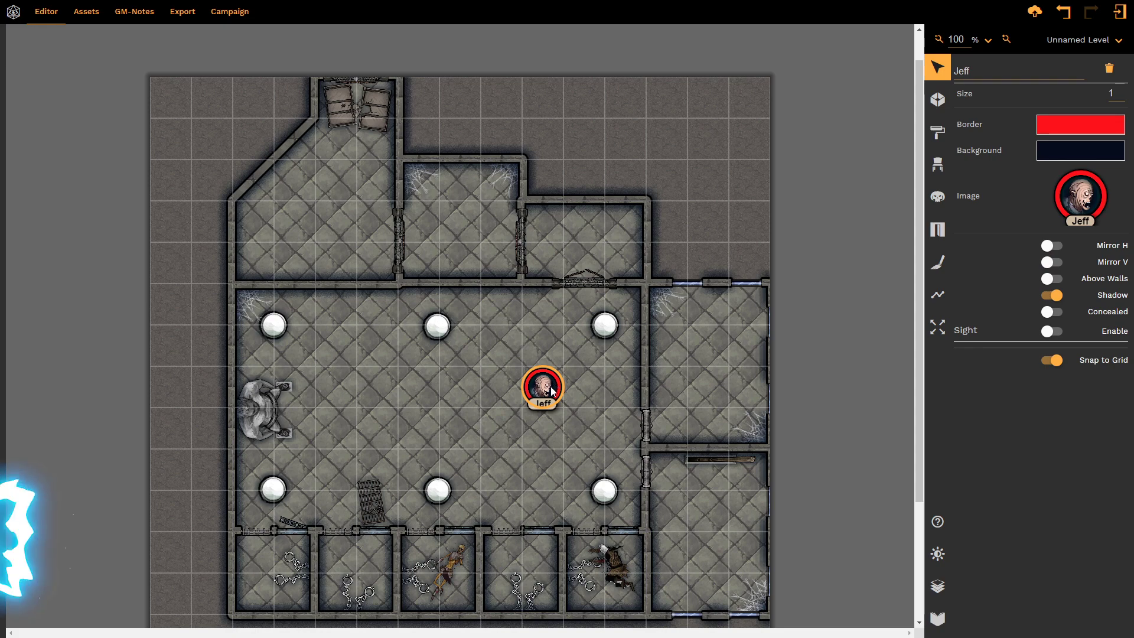
Step: Rotate and resize Jeff, returning him to his original one-square size
{"action": "scroll", "coordinate": [555, 387], "scroll_direction": "down", "scroll_amount": 3}
{"action": "scroll", "coordinate": [554, 387], "scroll_direction": "down", "scroll_amount": 5}
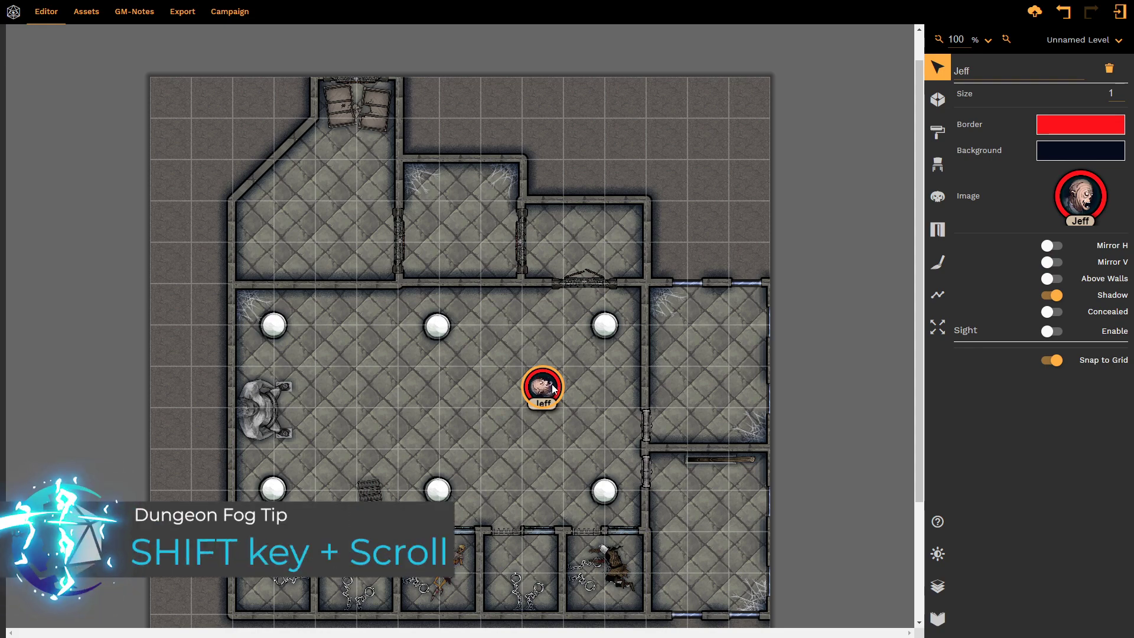
{"action": "scroll", "coordinate": [553, 388], "scroll_direction": "down", "scroll_amount": 5}
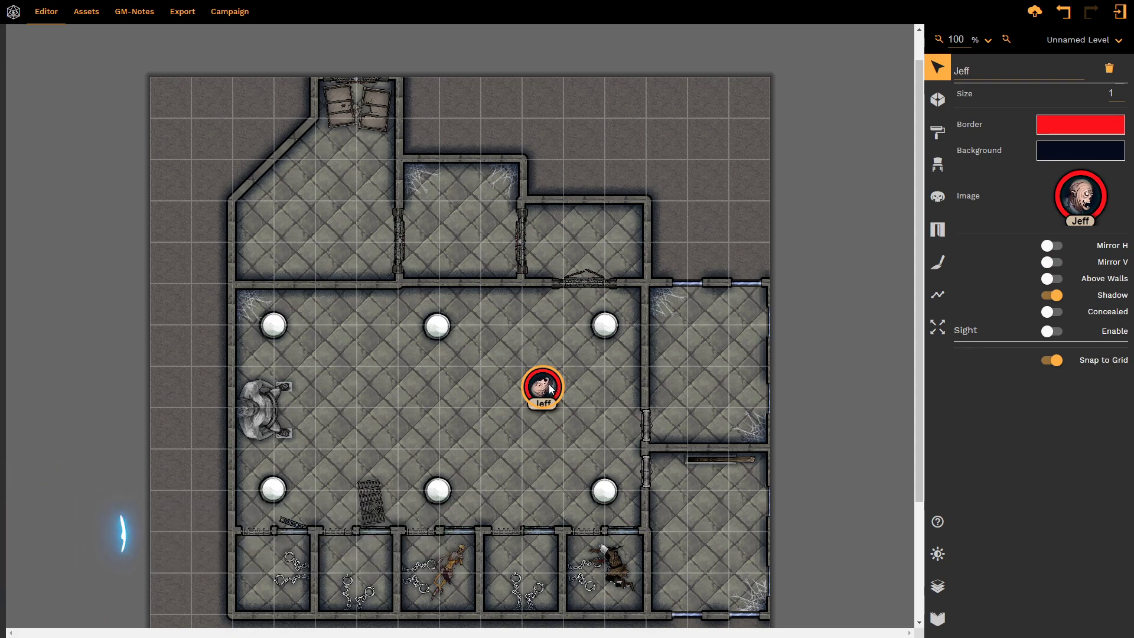
{"action": "scroll", "coordinate": [548, 388], "scroll_direction": "down", "scroll_amount": 3}
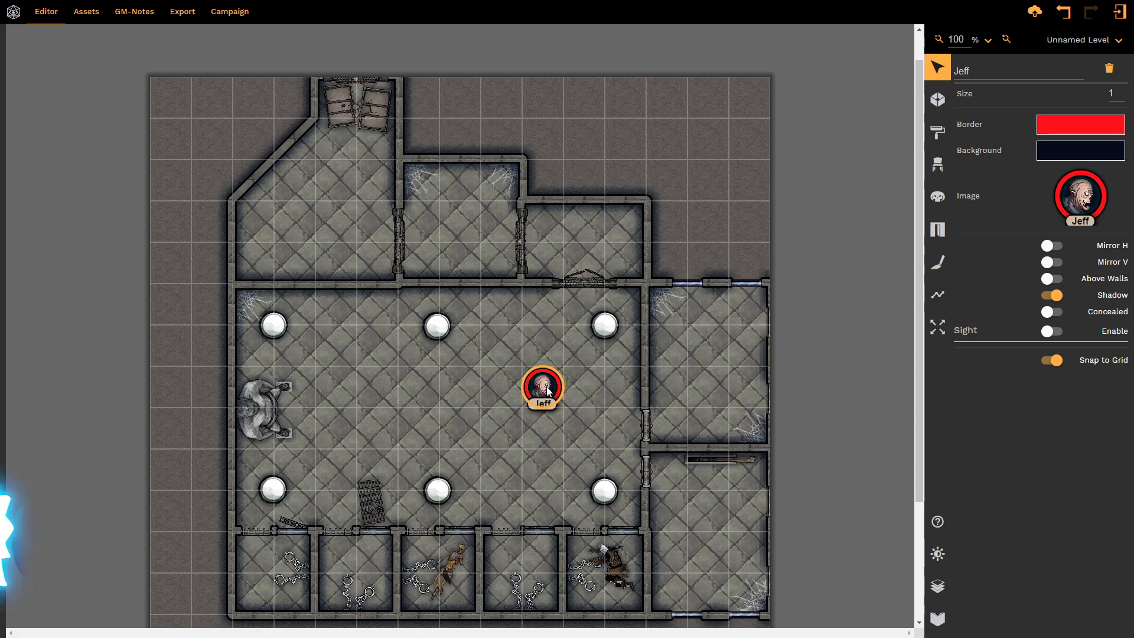
{"action": "scroll", "coordinate": [549, 390], "scroll_direction": "up", "scroll_amount": 3}
{"action": "scroll", "coordinate": [548, 390], "scroll_direction": "up", "scroll_amount": 1}
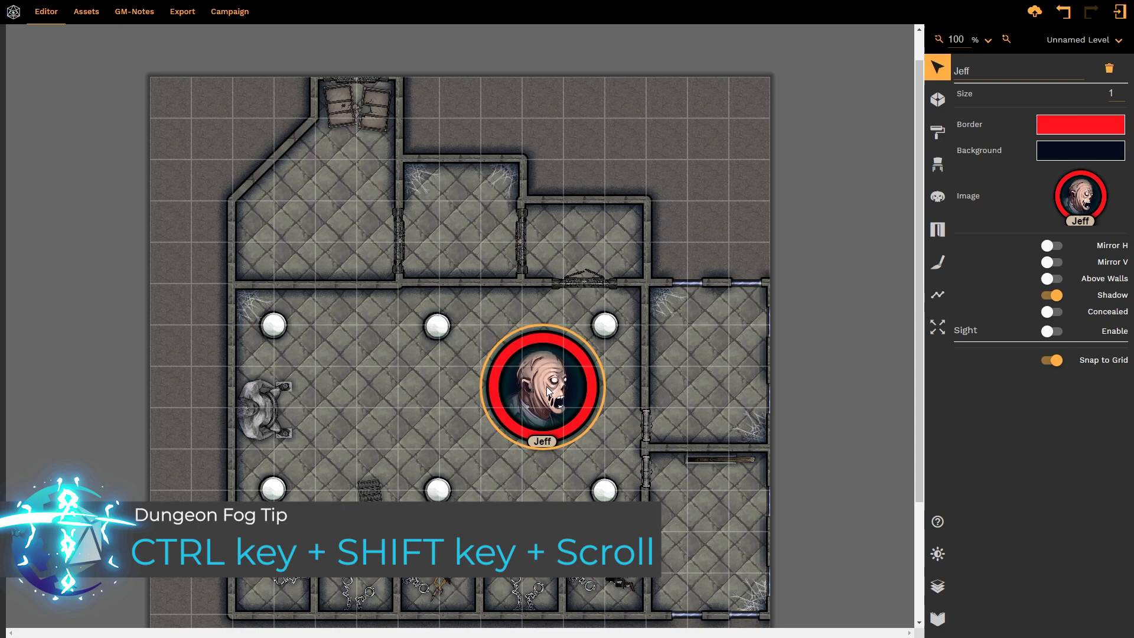
{"action": "scroll", "coordinate": [548, 390], "scroll_direction": "down", "scroll_amount": 1}
{"action": "scroll", "coordinate": [549, 390], "scroll_direction": "down", "scroll_amount": 1}
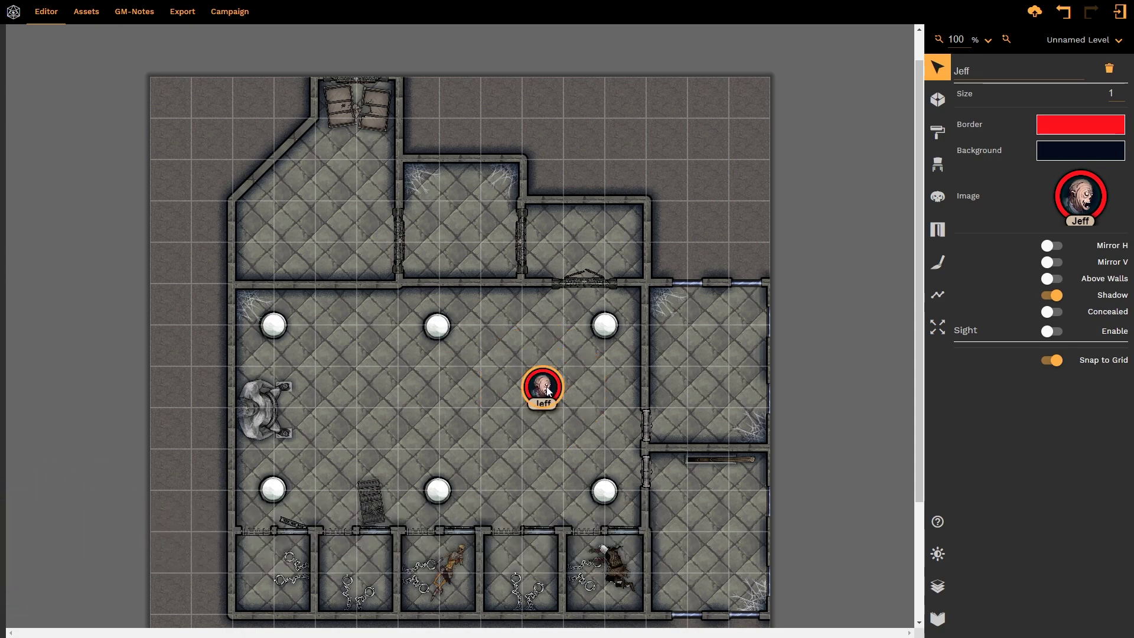
{"action": "left_click", "coordinate": [1052, 279]}
{"action": "left_click_drag", "start_coordinate": [552, 393], "coordinate": [644, 390]}
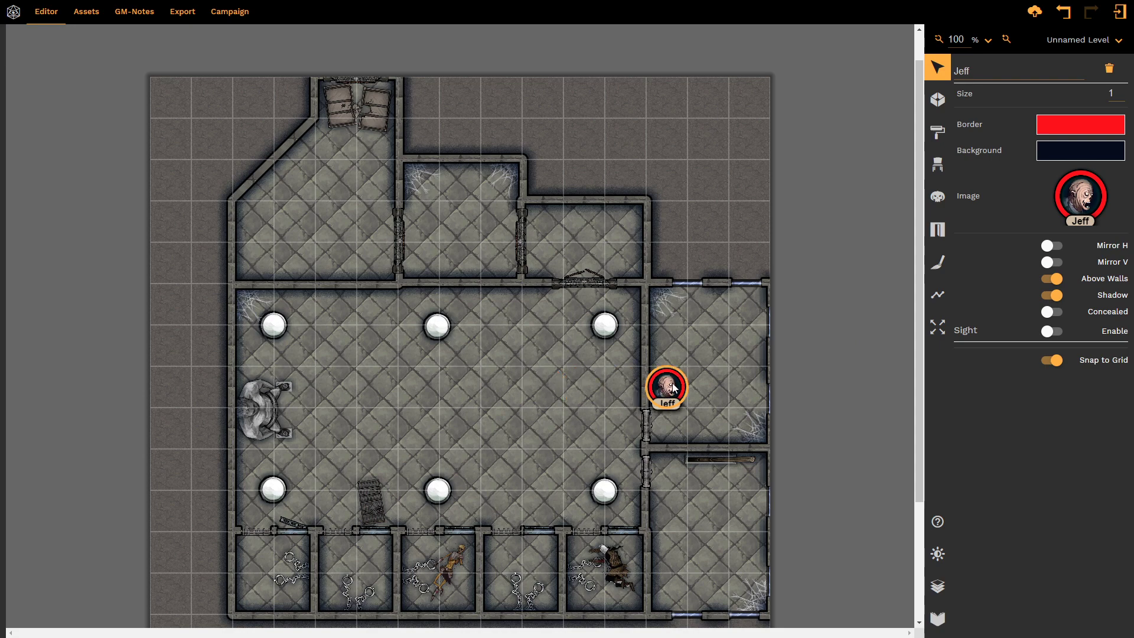
{"action": "left_click_drag", "start_coordinate": [675, 387], "coordinate": [646, 388]}
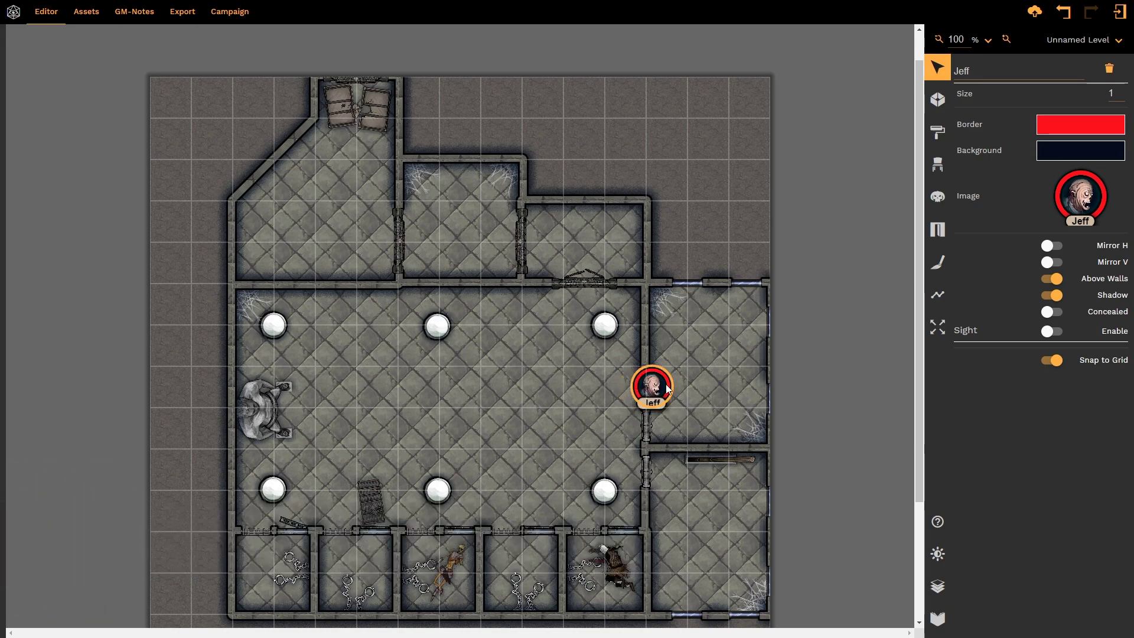
{"action": "left_click_drag", "start_coordinate": [668, 389], "coordinate": [635, 389]}
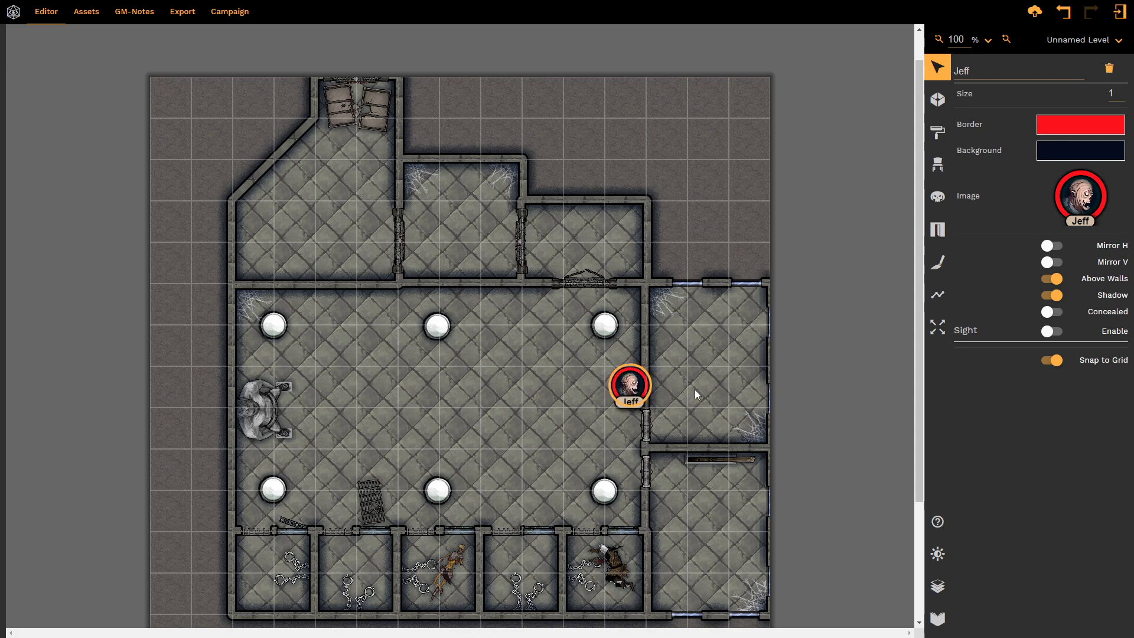
{"action": "left_click_drag", "start_coordinate": [638, 393], "coordinate": [541, 392]}
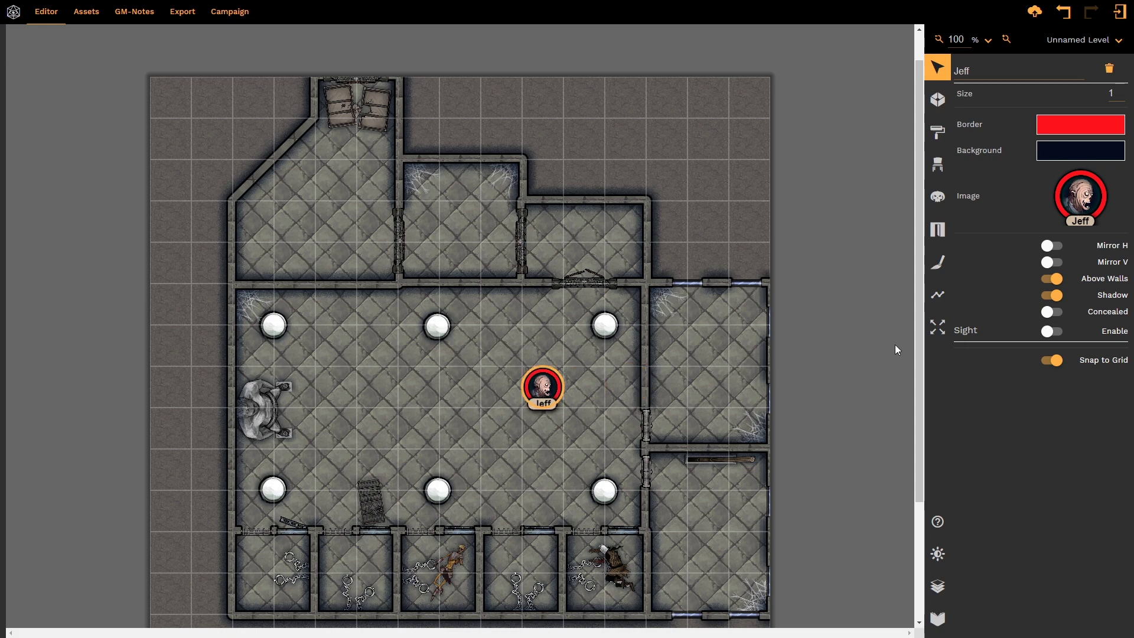
{"action": "left_click", "coordinate": [1049, 284]}
{"action": "left_click", "coordinate": [1050, 297]}
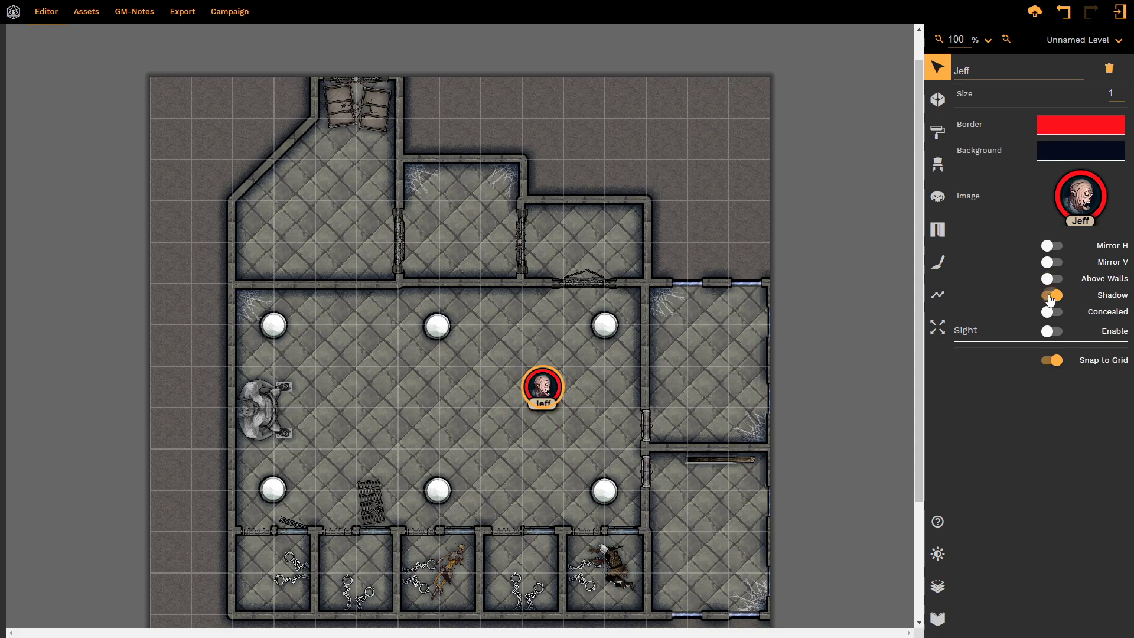
{"action": "left_click", "coordinate": [568, 334]}
{"action": "left_click", "coordinate": [545, 390]}
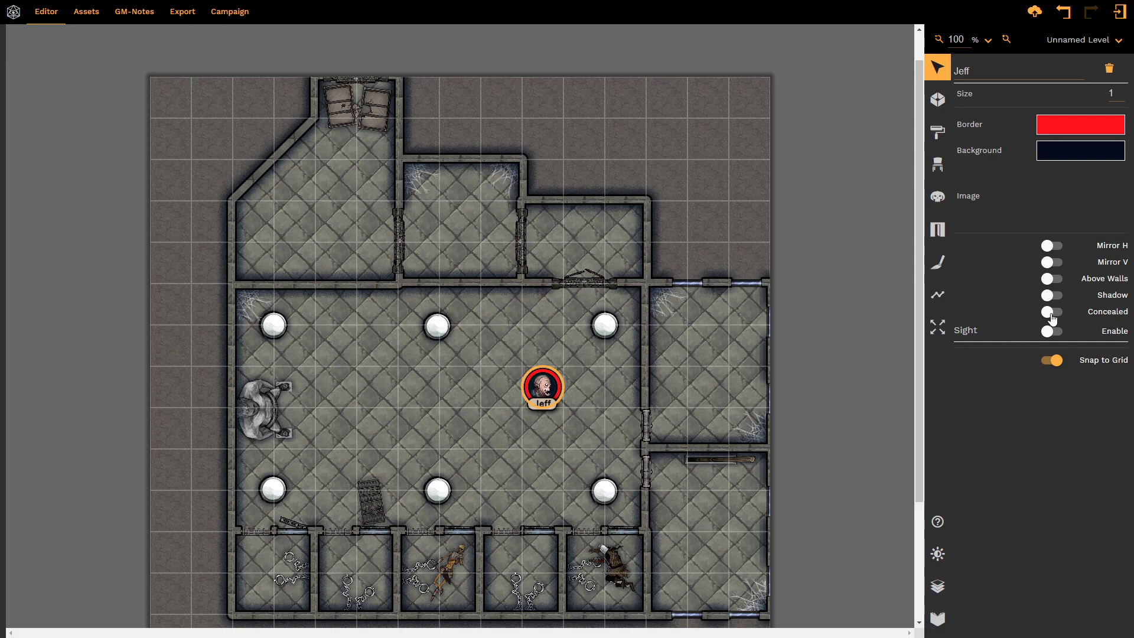
{"action": "left_click", "coordinate": [1051, 294]}
{"action": "left_click", "coordinate": [557, 334]}
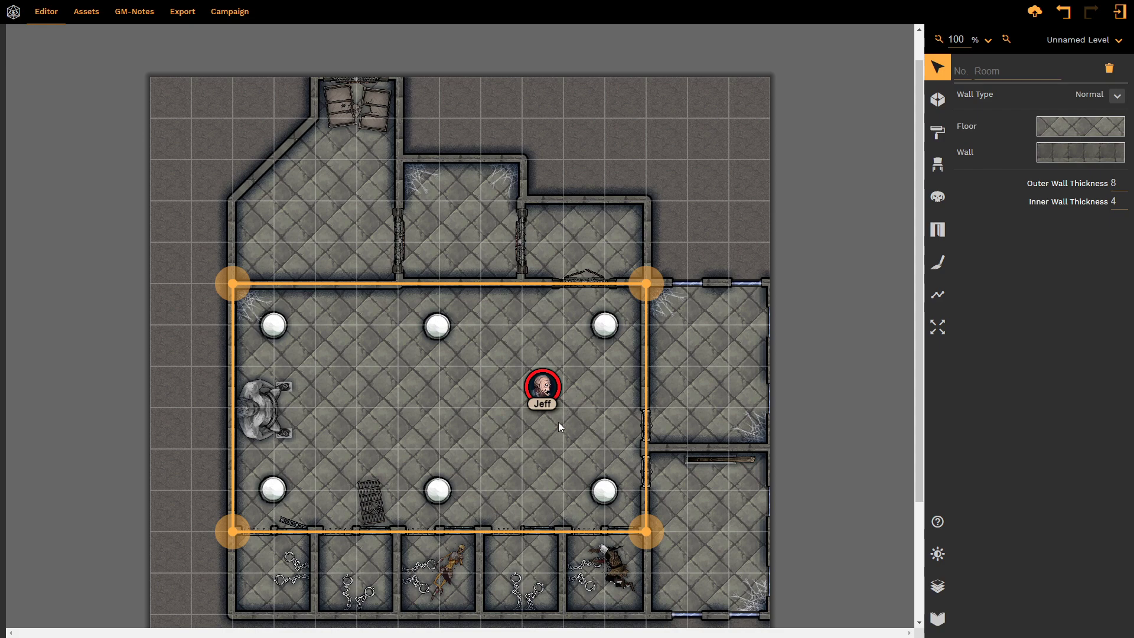
{"action": "left_click", "coordinate": [544, 391]}
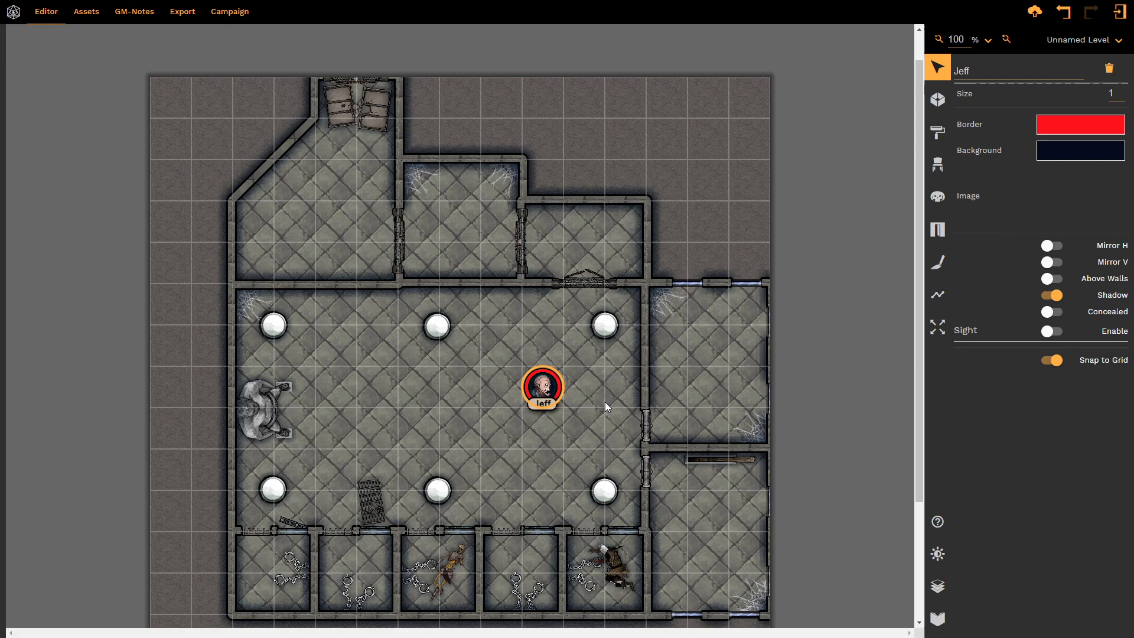
{"action": "left_click", "coordinate": [1055, 312]}
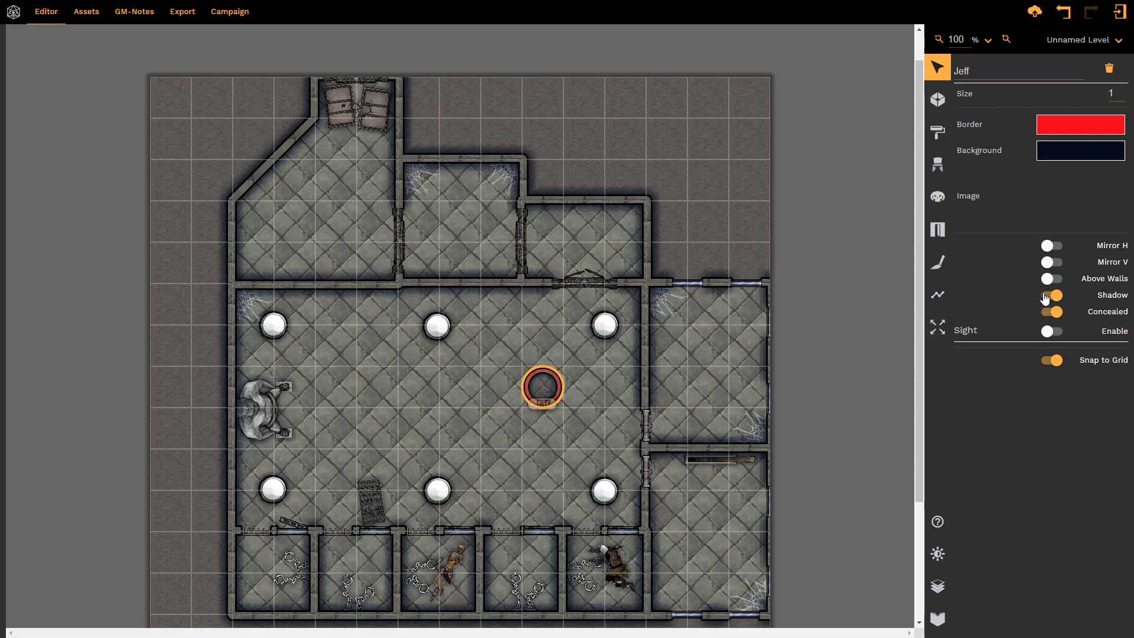
{"action": "left_click", "coordinate": [590, 417]}
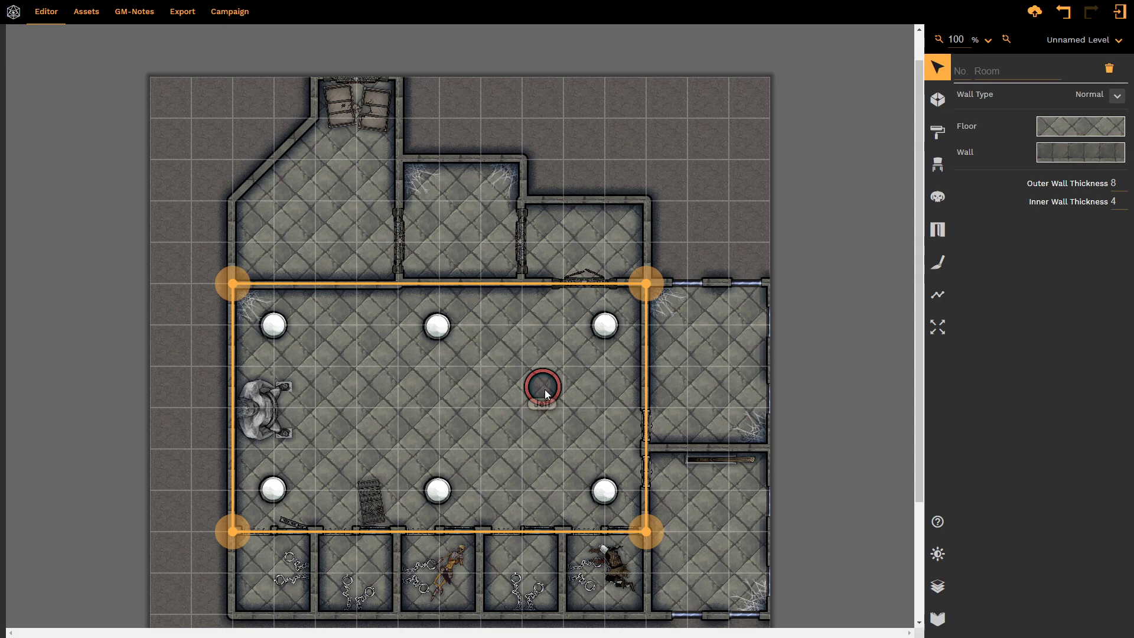
{"action": "left_click", "coordinate": [531, 395]}
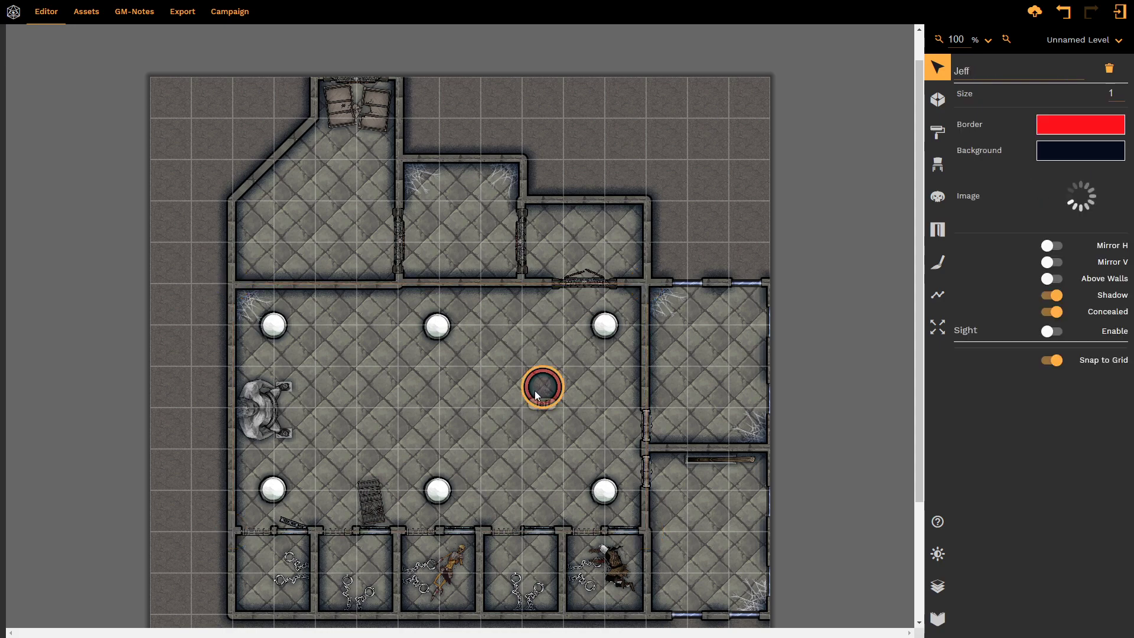
{"action": "left_click", "coordinate": [1052, 312]}
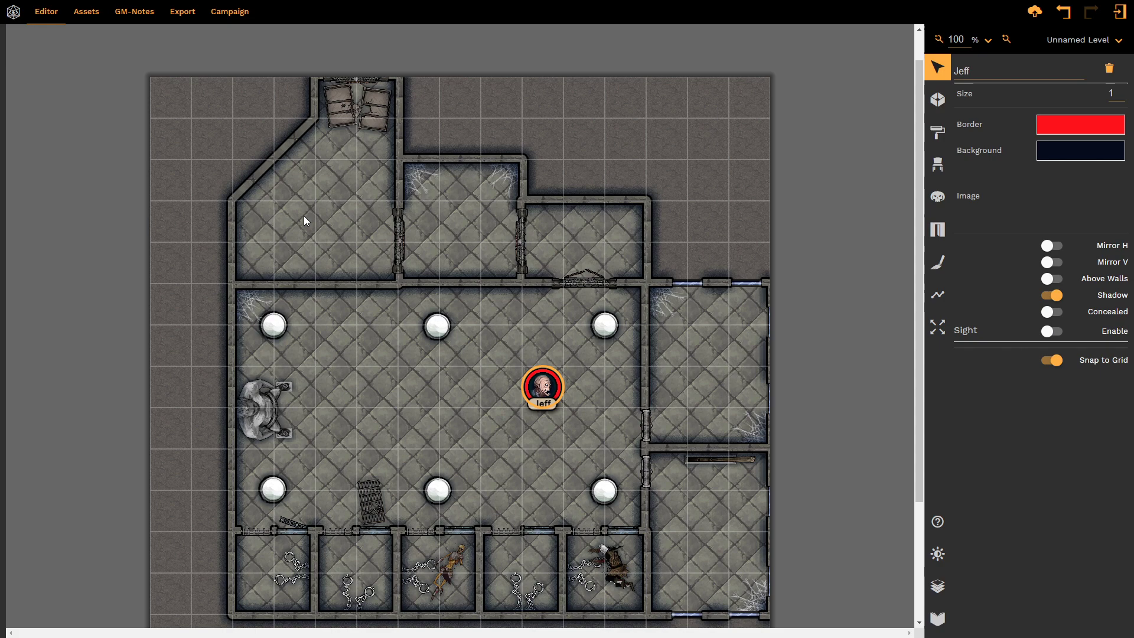
Step: Darken the room's ambient light to 45%
{"action": "left_click", "coordinate": [939, 553]}
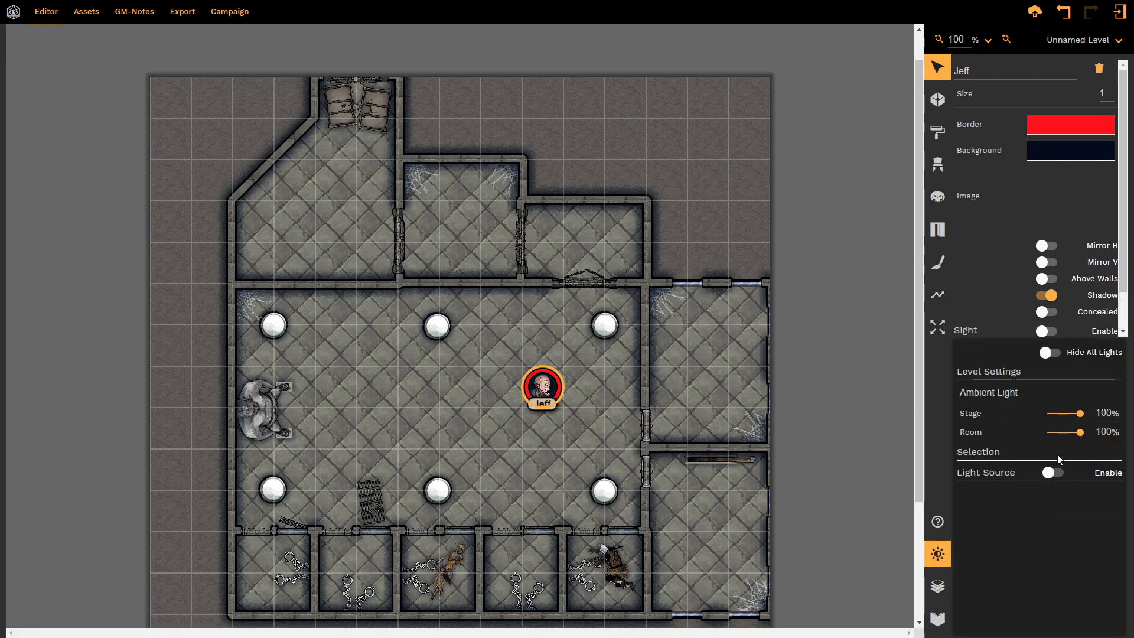
{"action": "left_click", "coordinate": [1065, 434]}
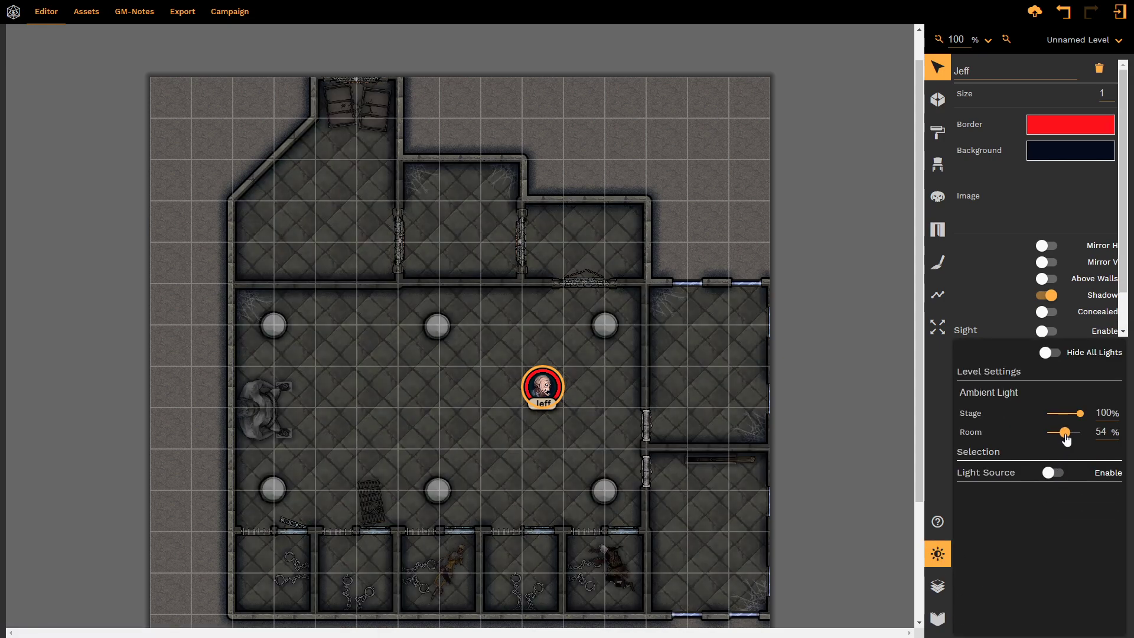
{"action": "left_click_drag", "start_coordinate": [1065, 434], "coordinate": [1062, 434]}
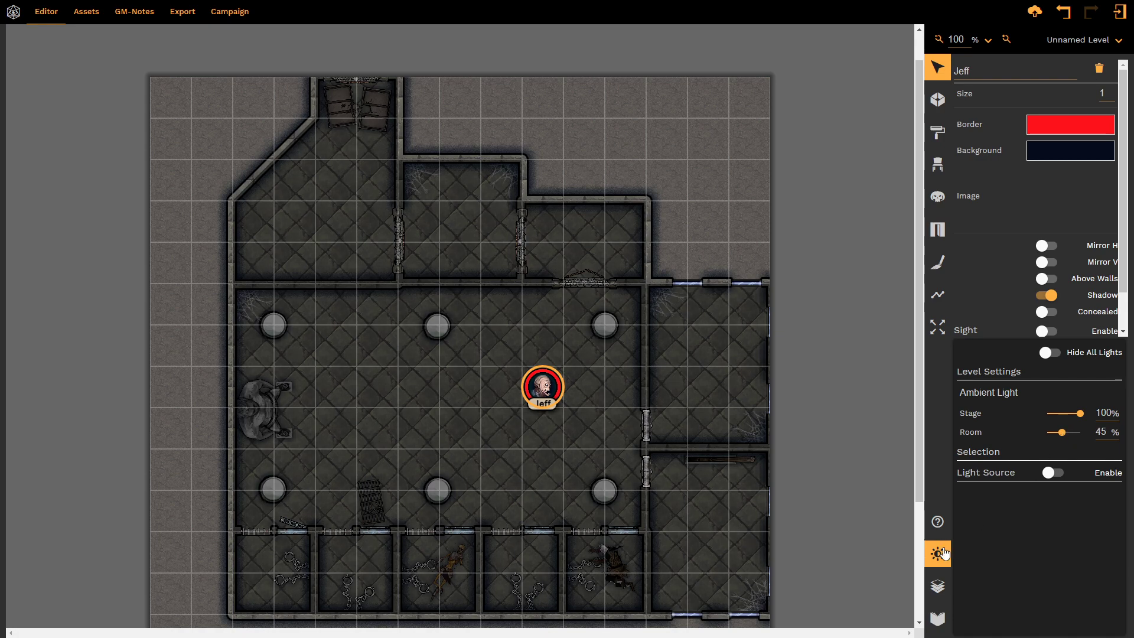
Step: Enable sight on Jeff with a range of 1 square and move him one square left
{"action": "left_click", "coordinate": [1057, 333]}
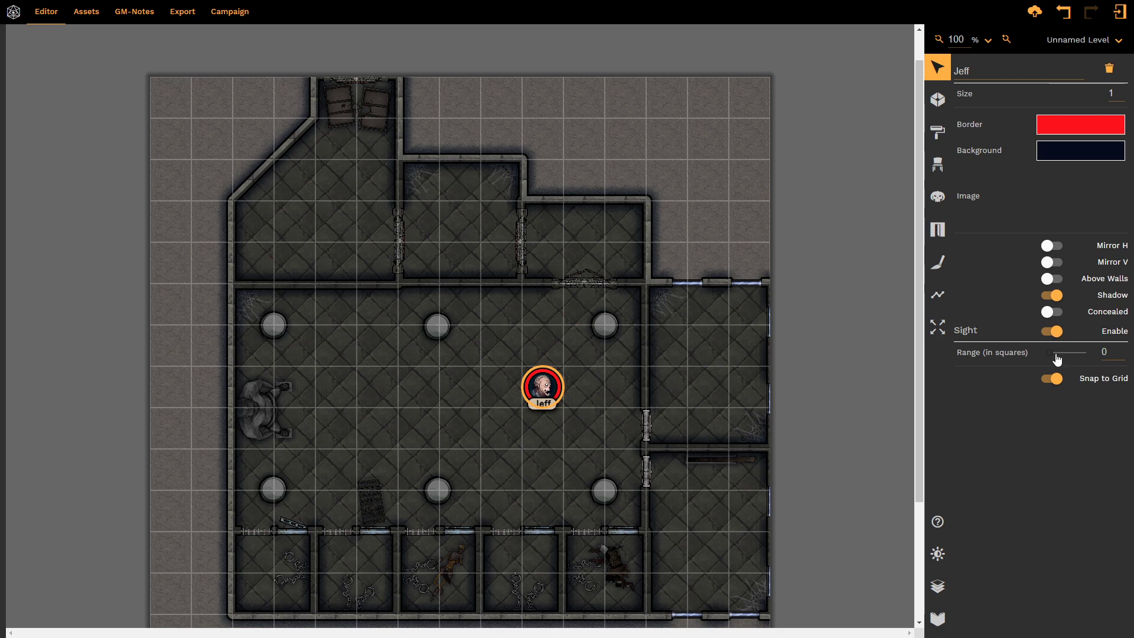
{"action": "left_click", "coordinate": [1110, 353]}
{"action": "type", "text": "1"}
{"action": "left_click_drag", "start_coordinate": [539, 408], "coordinate": [496, 412]}
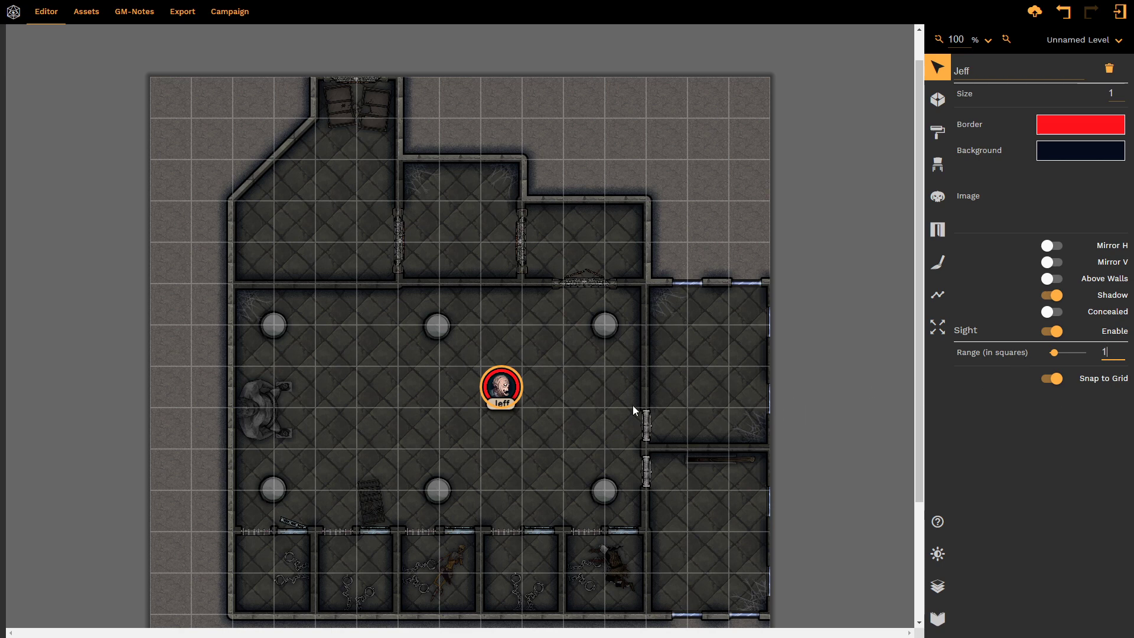
Step: Turn off Jeff's sight and re-centre him on his grid cell with Snap to Grid back on
{"action": "left_click", "coordinate": [1050, 341]}
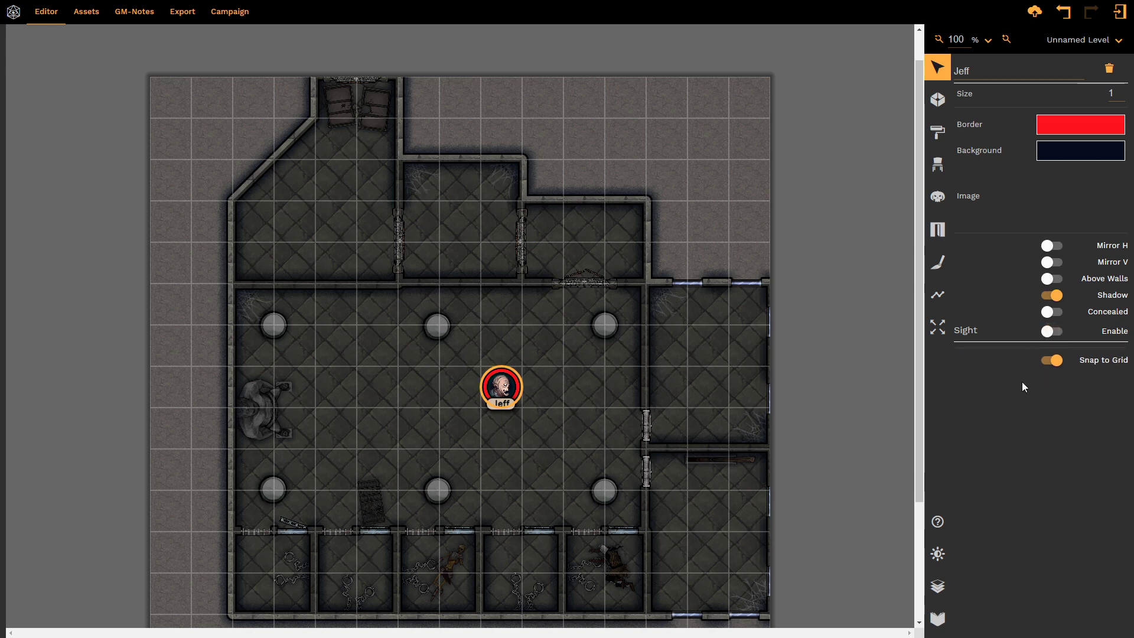
{"action": "left_click", "coordinate": [1049, 368]}
{"action": "mouse_move", "coordinate": [501, 390]}
{"action": "left_mouse_down"}
{"action": "mouse_move", "coordinate": [539, 358]}
{"action": "mouse_move", "coordinate": [464, 397]}
{"action": "mouse_move", "coordinate": [498, 392]}
{"action": "left_mouse_up"}
{"action": "left_click", "coordinate": [1053, 364]}
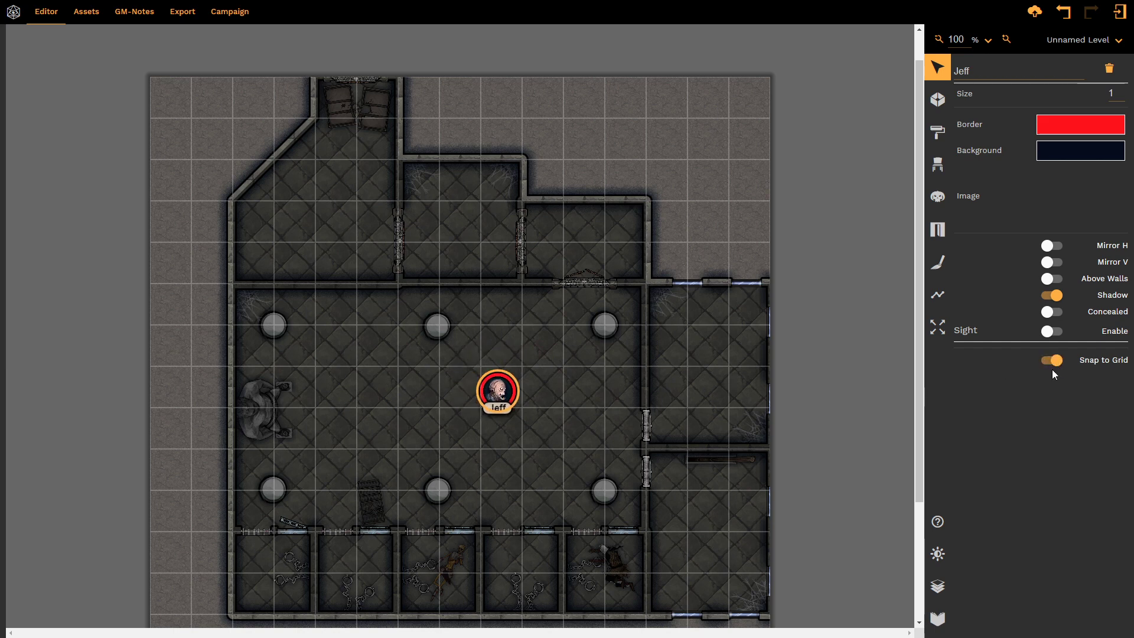
{"action": "left_click", "coordinate": [512, 403]}
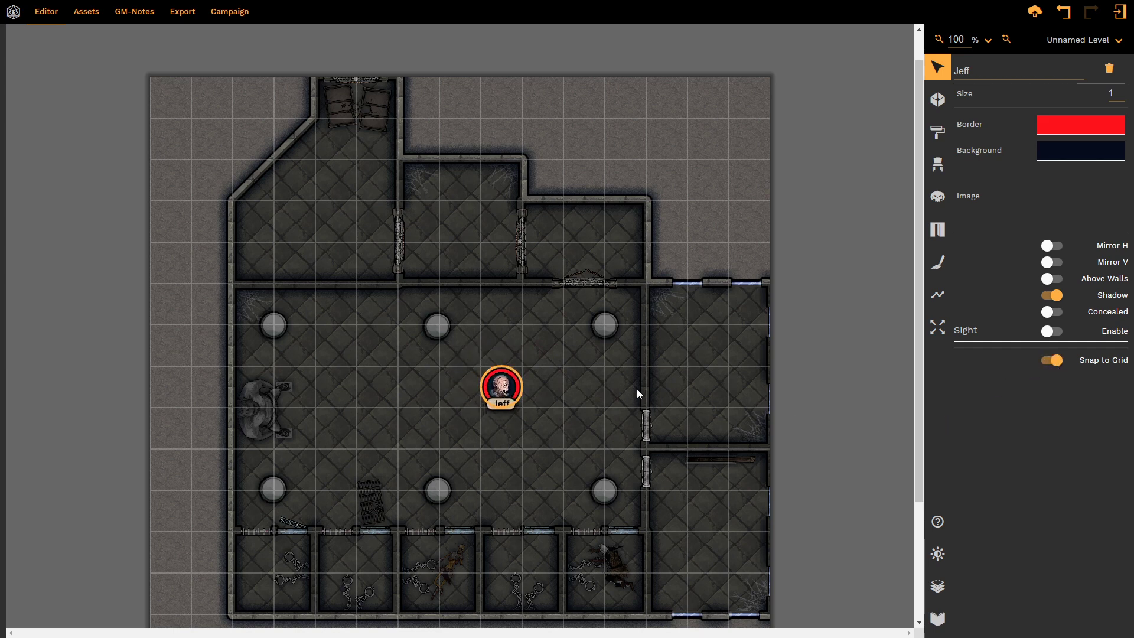
{"action": "mouse_move", "coordinate": [501, 392]}
{"action": "left_mouse_down"}
{"action": "mouse_move", "coordinate": [515, 371]}
{"action": "mouse_move", "coordinate": [501, 413]}
{"action": "mouse_move", "coordinate": [510, 367]}
{"action": "mouse_move", "coordinate": [484, 423]}
{"action": "mouse_move", "coordinate": [492, 399]}
{"action": "mouse_move", "coordinate": [482, 389]}
{"action": "mouse_move", "coordinate": [507, 408]}
{"action": "mouse_move", "coordinate": [499, 391]}
{"action": "mouse_move", "coordinate": [552, 401]}
{"action": "mouse_move", "coordinate": [521, 409]}
{"action": "mouse_move", "coordinate": [495, 388]}
{"action": "left_mouse_up"}
{"action": "key", "text": "t"}
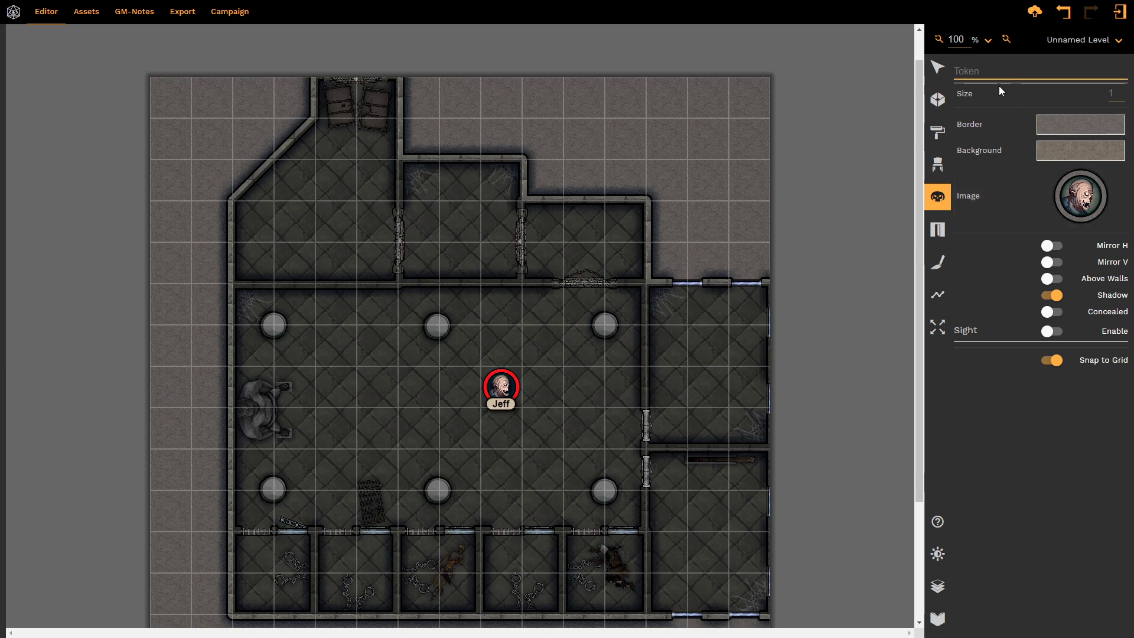
Step: Name the new token 'Clem' and choose the purple Skeleton portrait from the DungeonFog library
{"action": "type", "text": "Clem"}
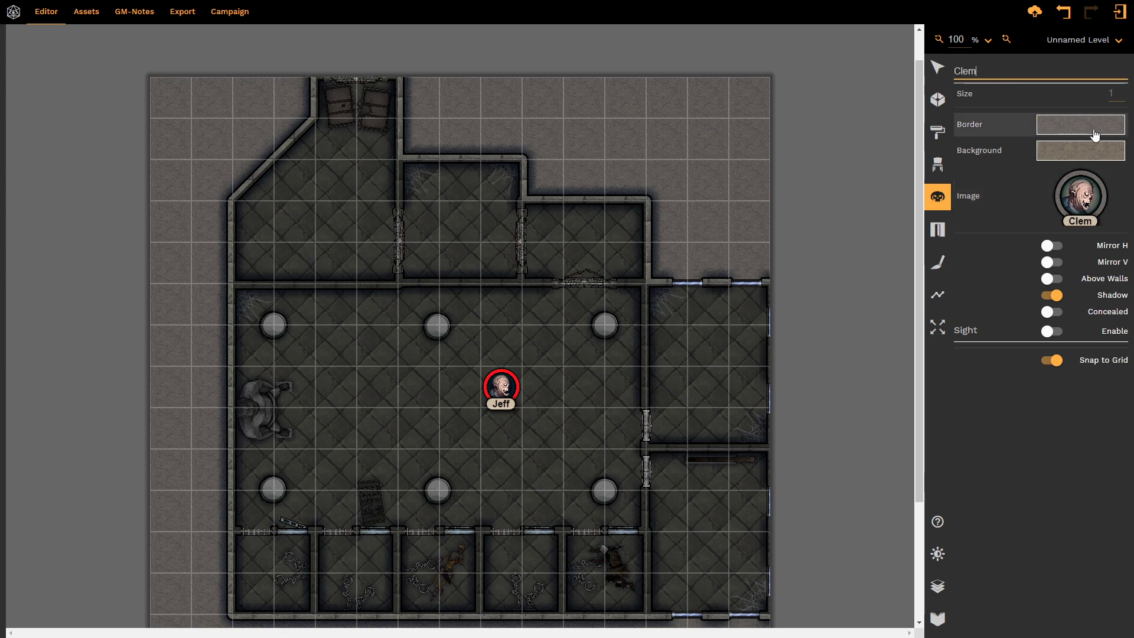
{"action": "left_click", "coordinate": [1085, 199]}
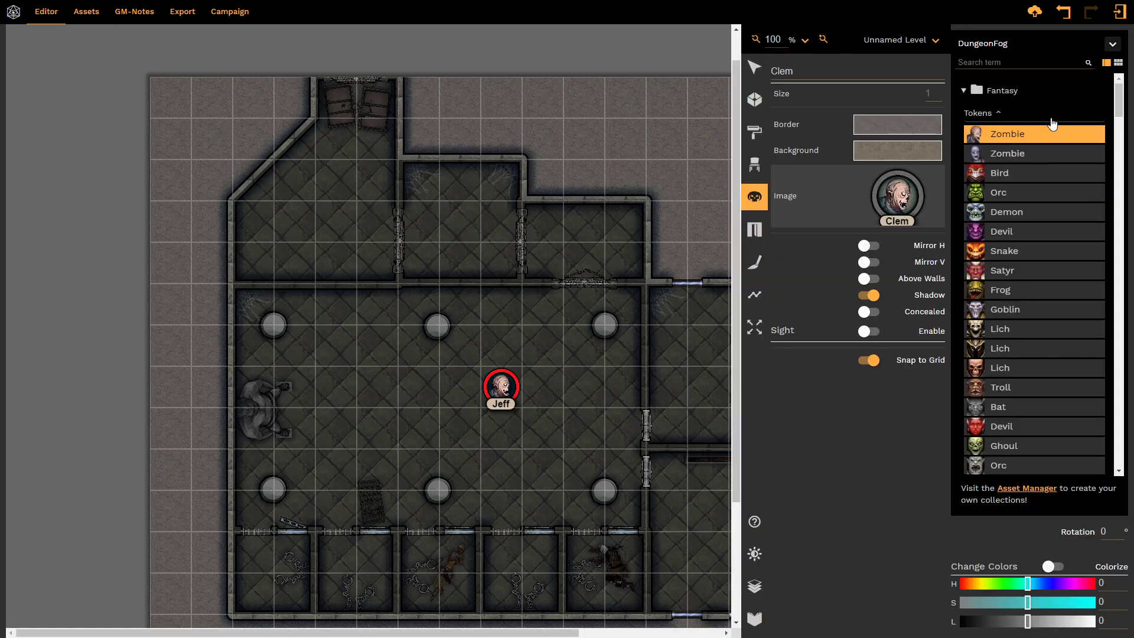
{"action": "scroll", "coordinate": [1025, 283], "scroll_direction": "down", "scroll_amount": 10}
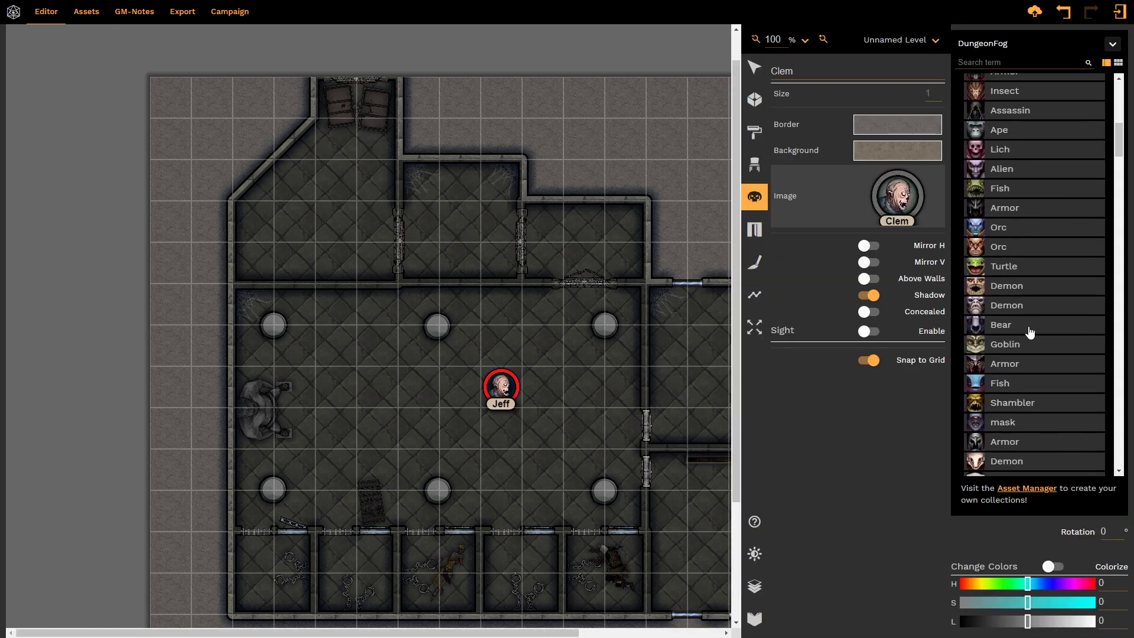
{"action": "scroll", "coordinate": [1028, 335], "scroll_direction": "down", "scroll_amount": 10}
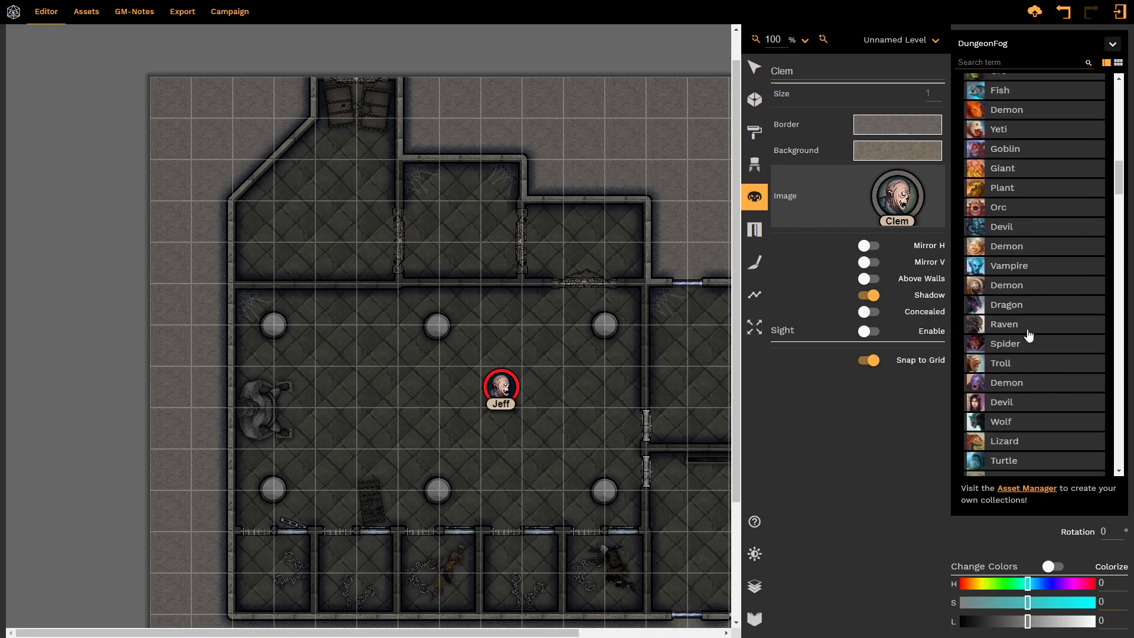
{"action": "scroll", "coordinate": [1029, 335], "scroll_direction": "down", "scroll_amount": 5}
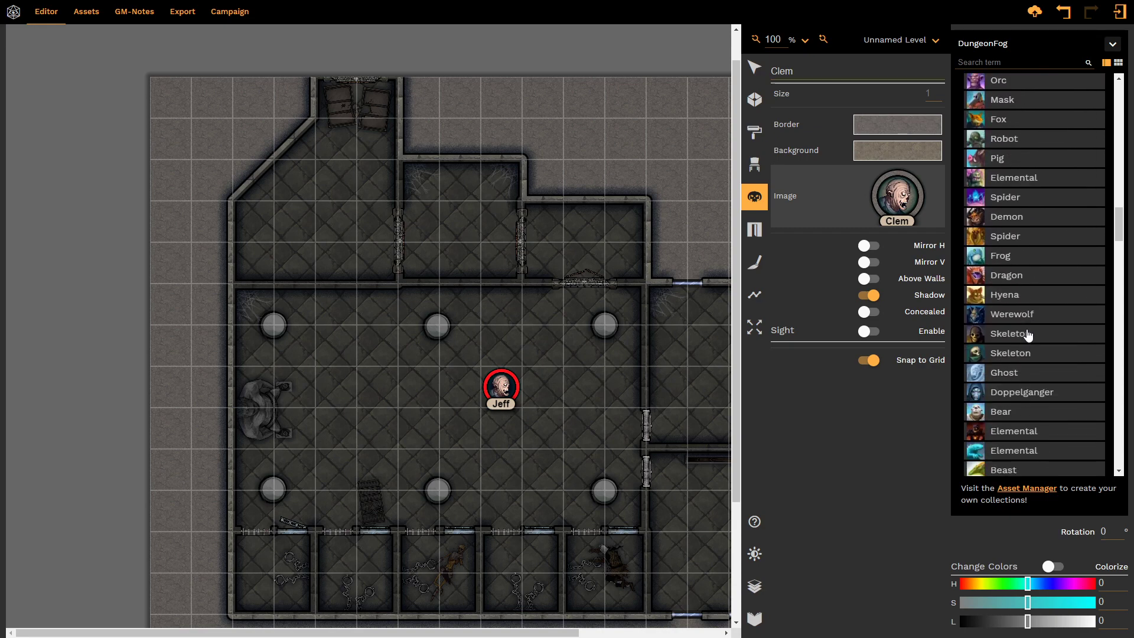
{"action": "scroll", "coordinate": [1021, 316], "scroll_direction": "down", "scroll_amount": 2}
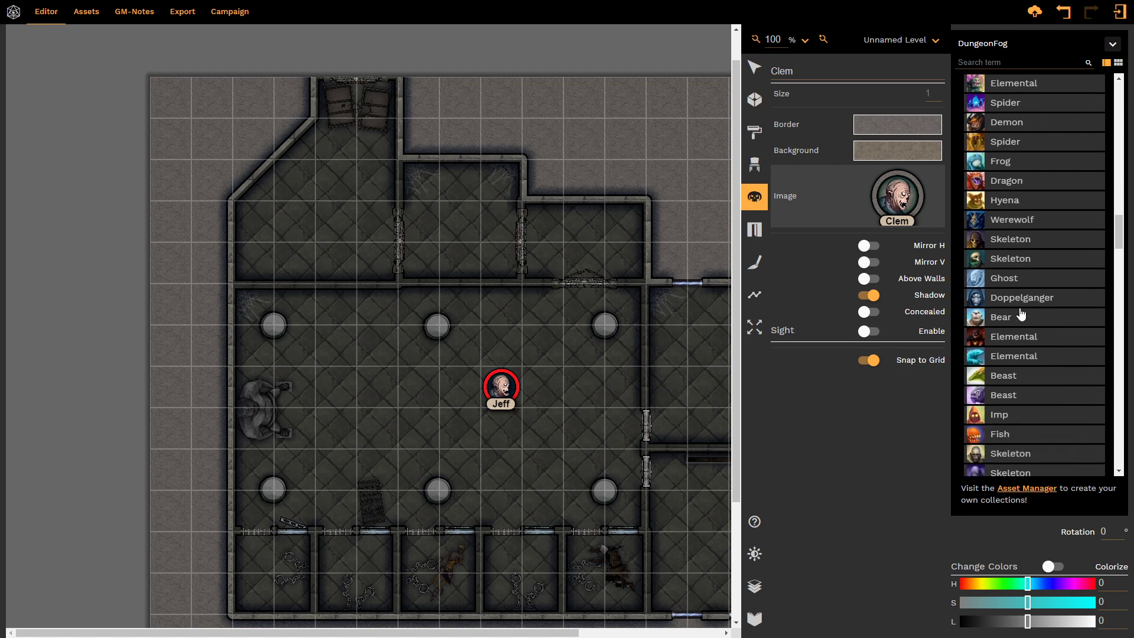
{"action": "scroll", "coordinate": [1022, 316], "scroll_direction": "down", "scroll_amount": 2}
{"action": "left_click", "coordinate": [999, 215]}
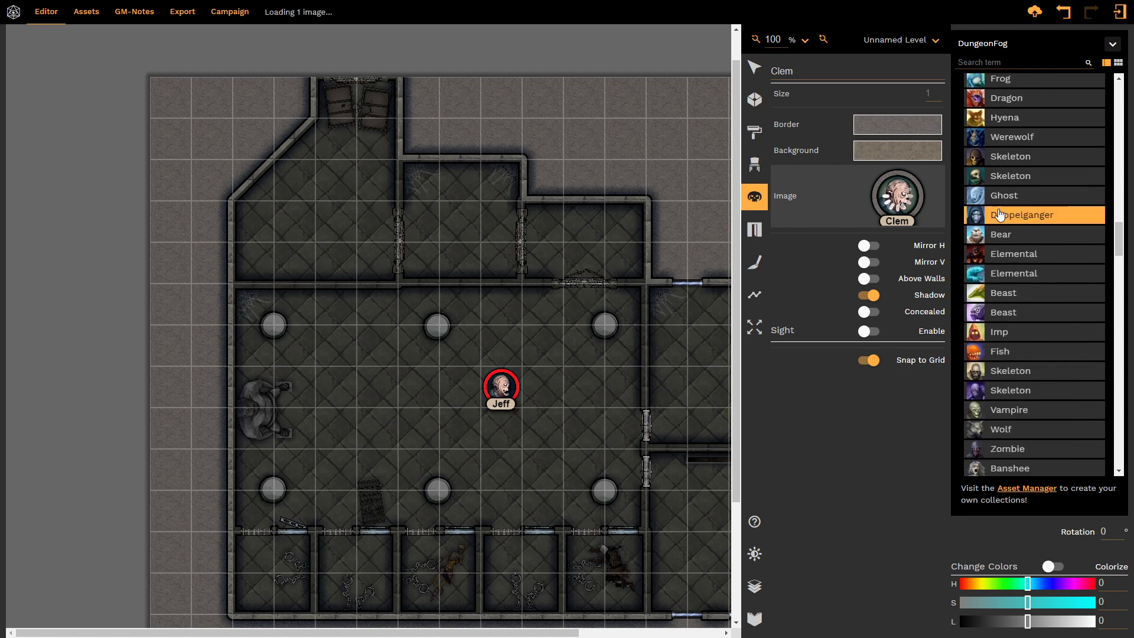
{"action": "left_click", "coordinate": [1006, 372]}
{"action": "scroll", "coordinate": [1038, 309], "scroll_direction": "down", "scroll_amount": 3}
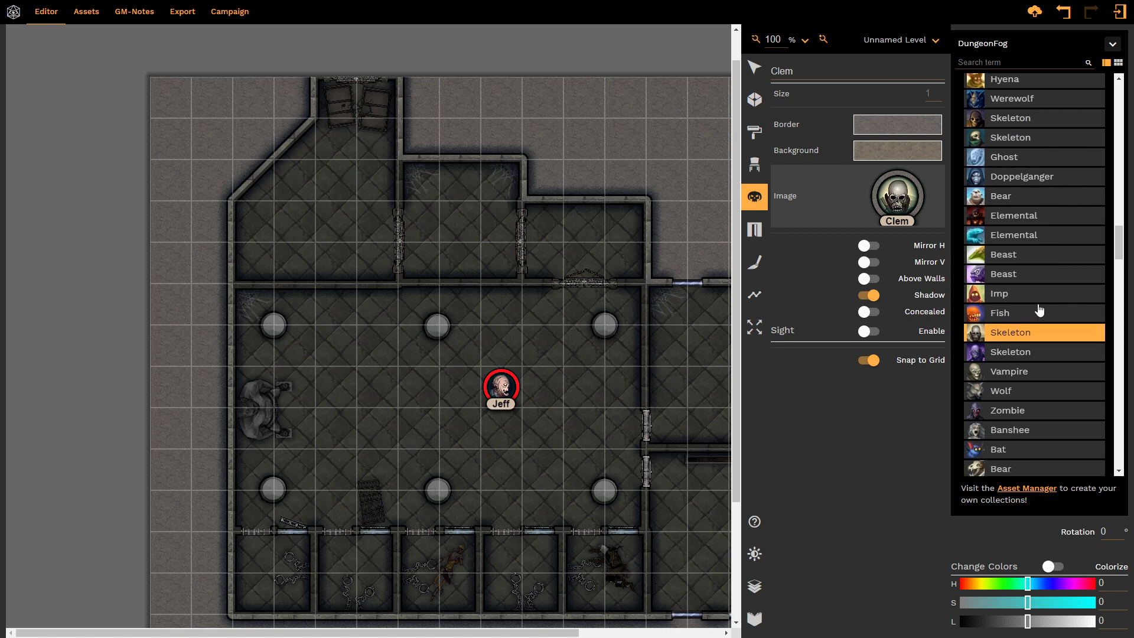
{"action": "left_click", "coordinate": [1014, 335]}
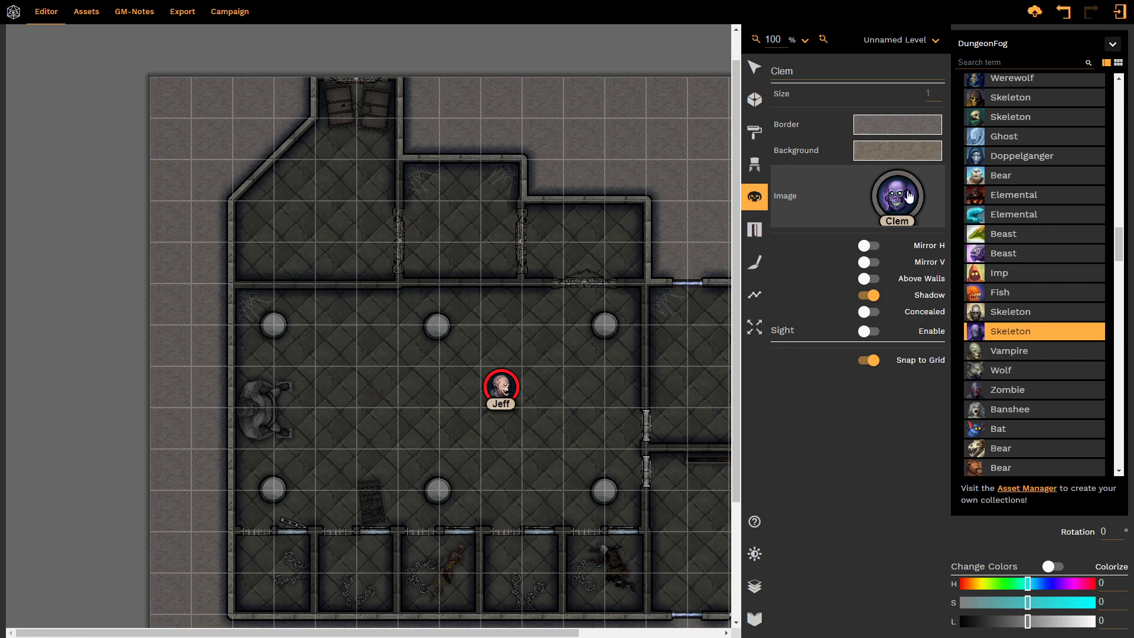
Step: Give Clem a Grass background and a red #ff1302 border
{"action": "left_click", "coordinate": [885, 156]}
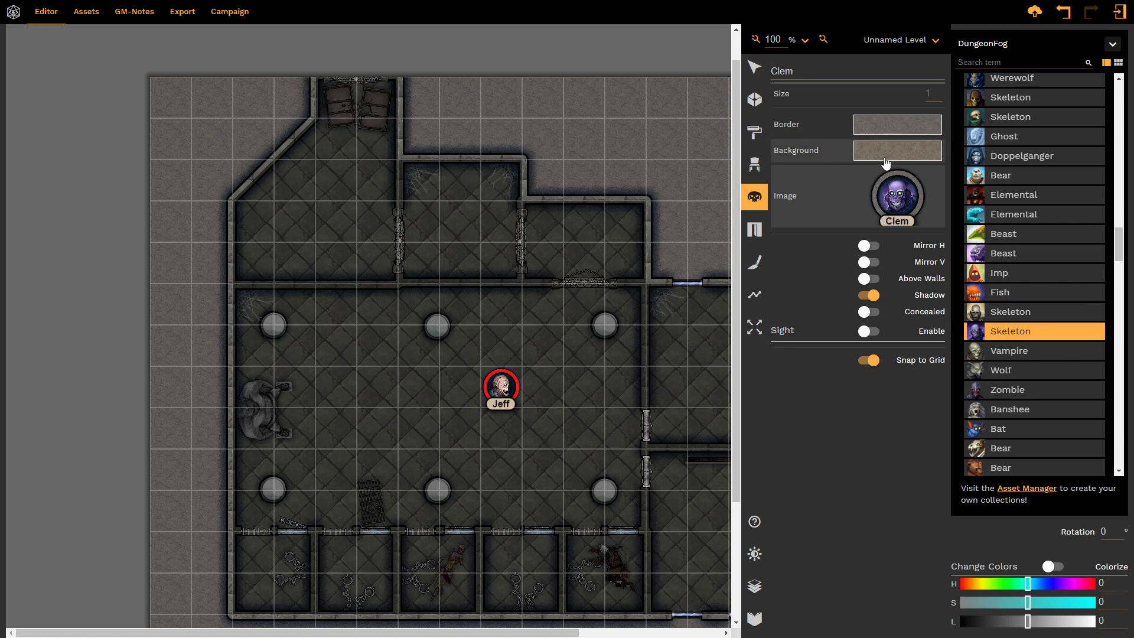
{"action": "left_click", "coordinate": [972, 349]}
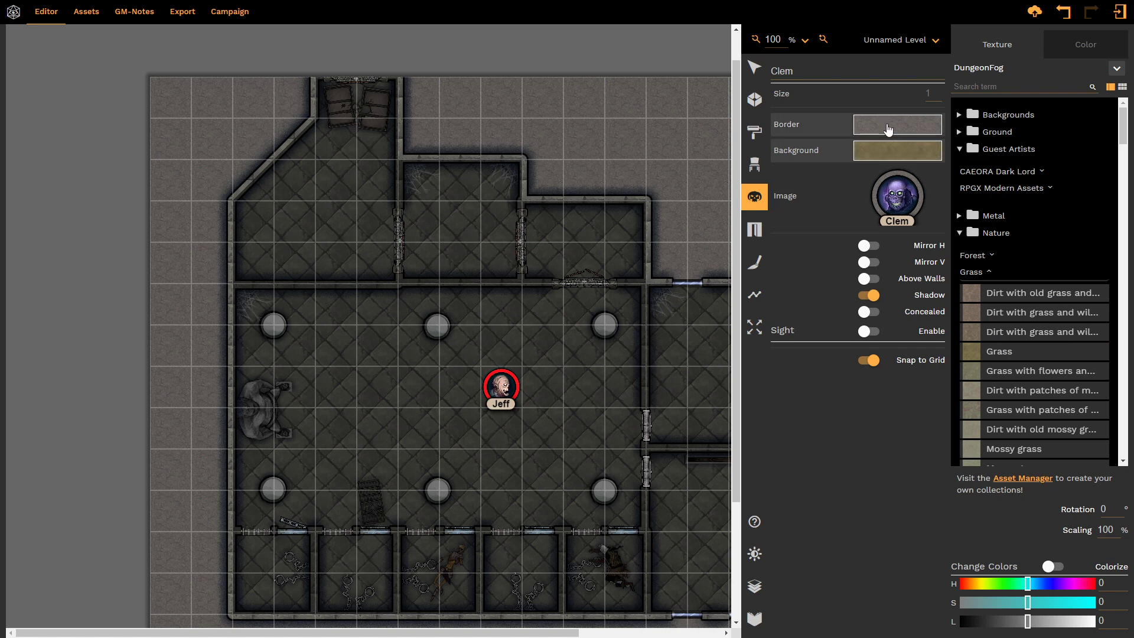
{"action": "left_click", "coordinate": [887, 121]}
{"action": "left_click", "coordinate": [1087, 45]}
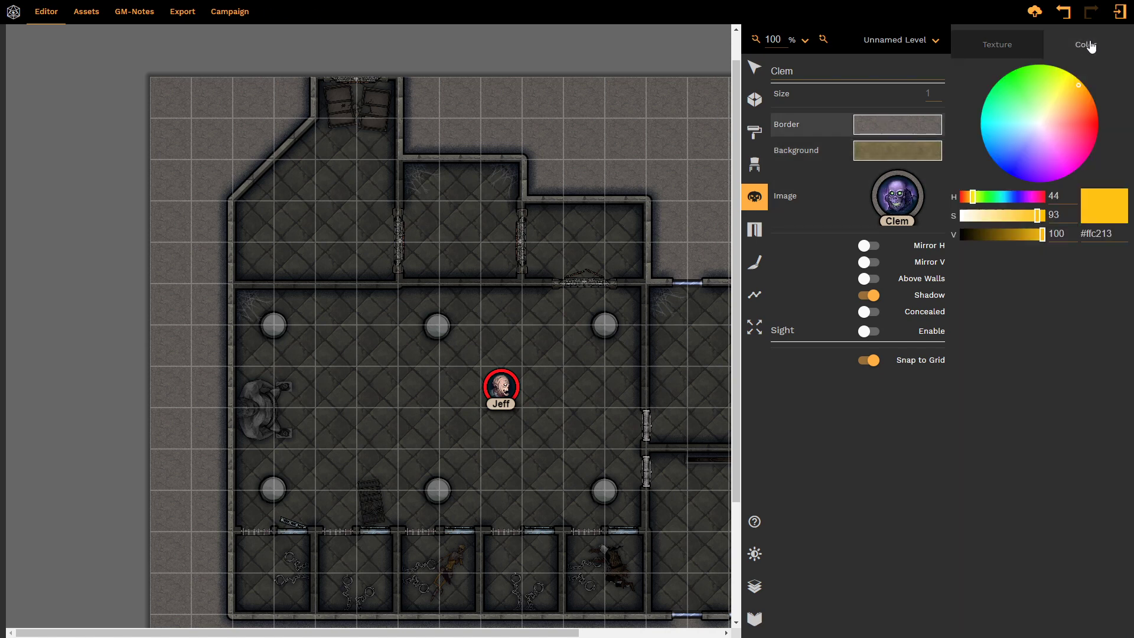
{"action": "left_click", "coordinate": [1094, 119]}
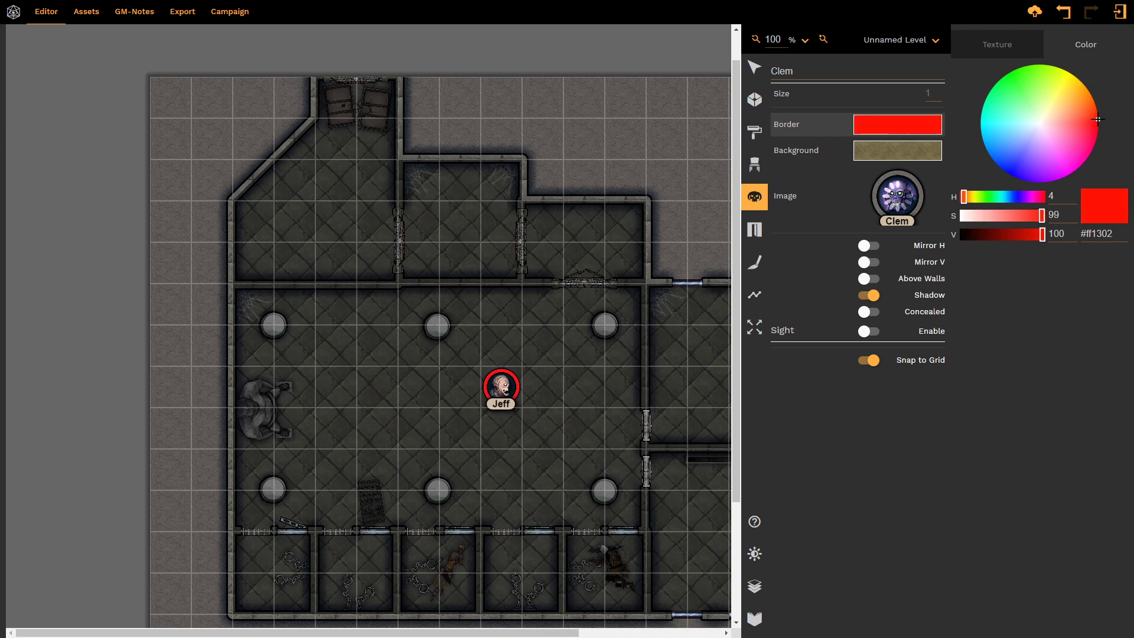
Step: Place Clem in the pillared room left of Jeff and reopen Clem's portrait library
{"action": "left_click", "coordinate": [355, 360]}
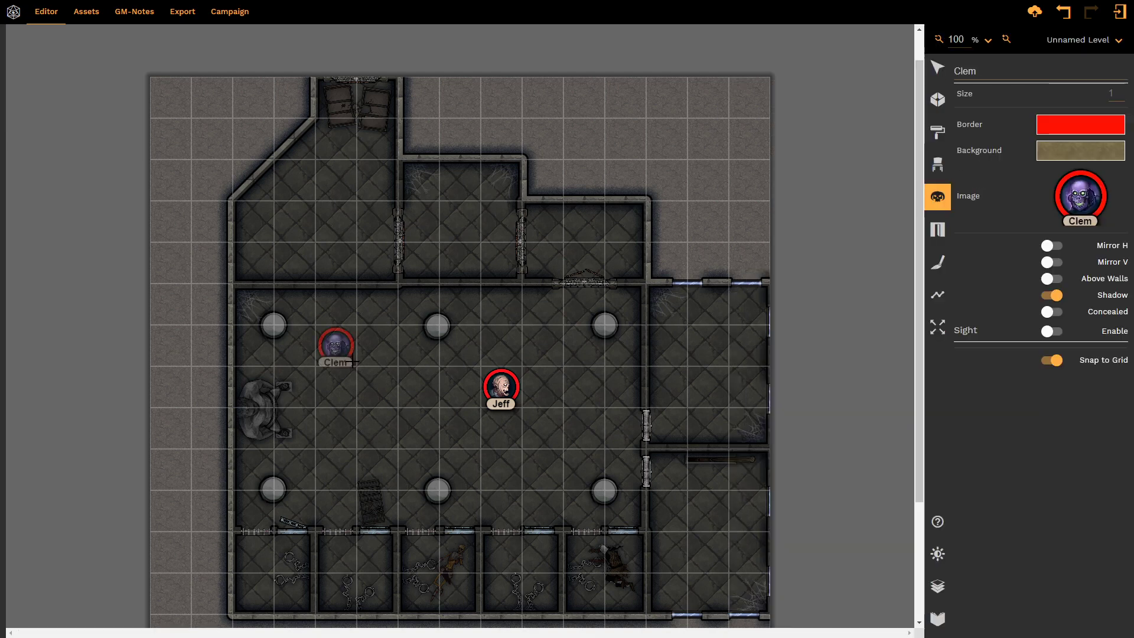
{"action": "left_click", "coordinate": [376, 387]}
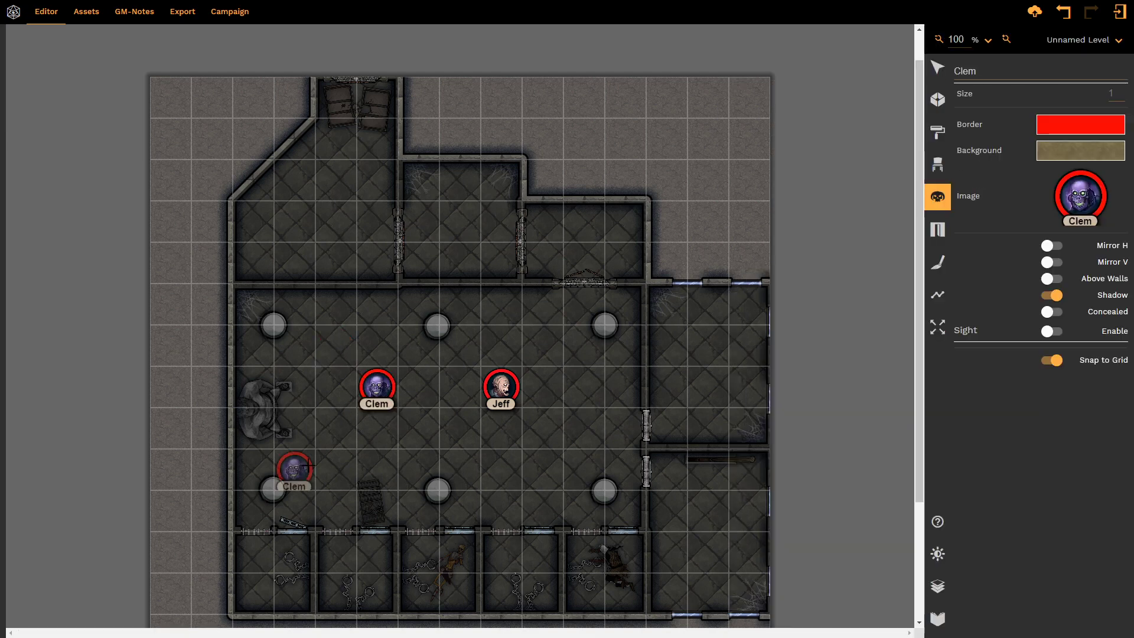
{"action": "left_click", "coordinate": [942, 74]}
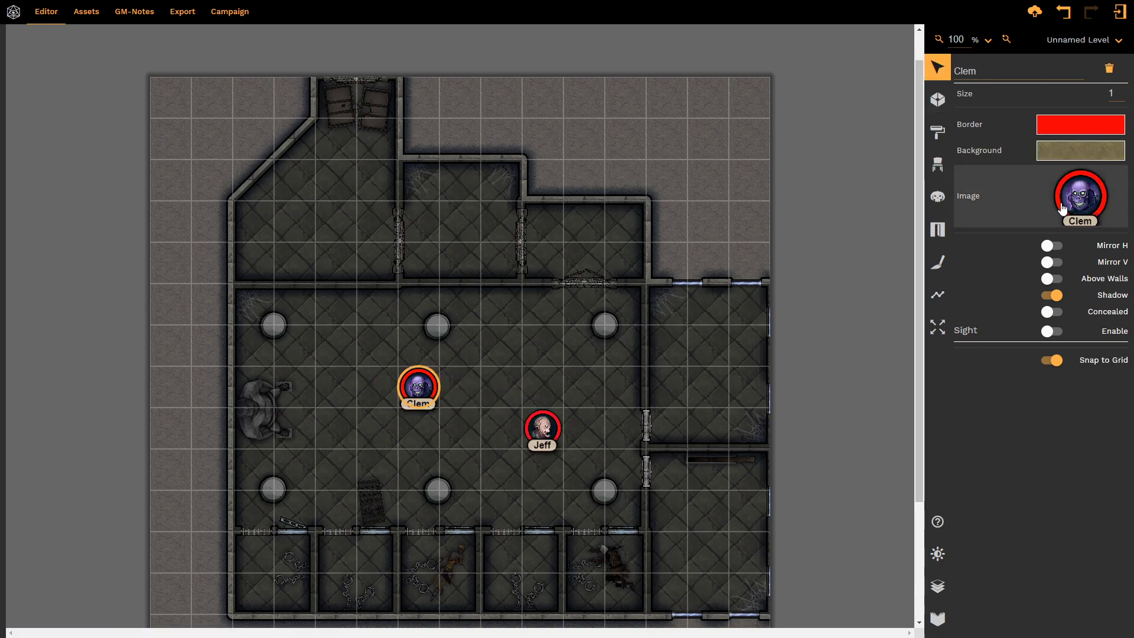
{"action": "left_click", "coordinate": [1080, 203]}
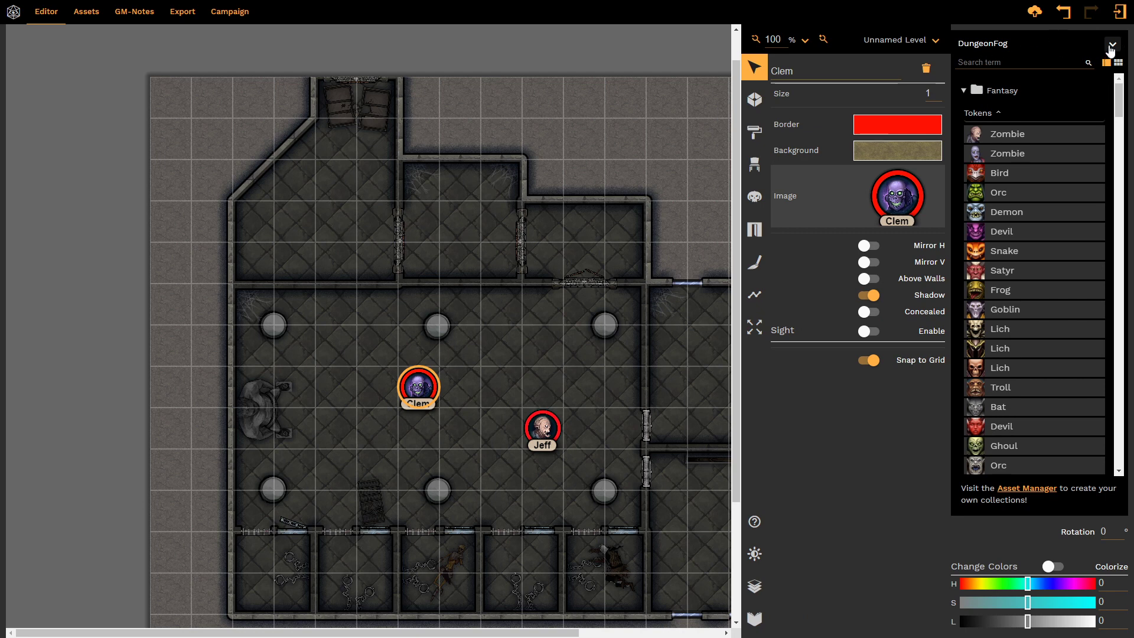
Step: Browse My Uploads, switch back to the DungeonFog library, then select Jeff and Clem
{"action": "left_click", "coordinate": [1111, 50]}
{"action": "left_click", "coordinate": [1092, 98]}
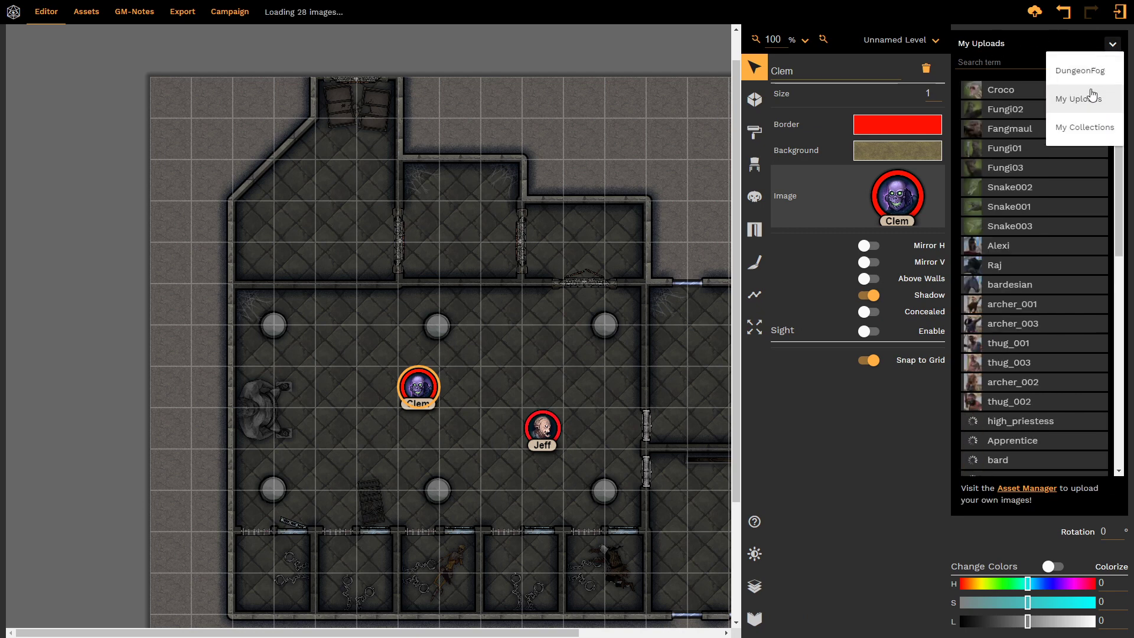
{"action": "scroll", "coordinate": [1040, 177], "scroll_direction": "down", "scroll_amount": 4}
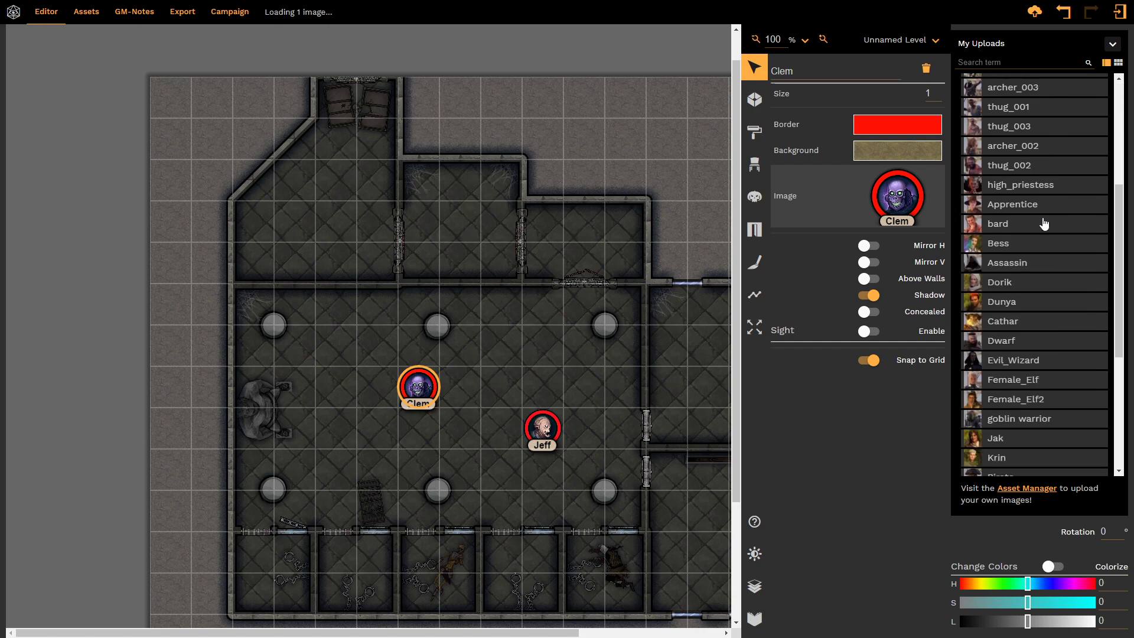
{"action": "scroll", "coordinate": [1044, 224], "scroll_direction": "down", "scroll_amount": 4}
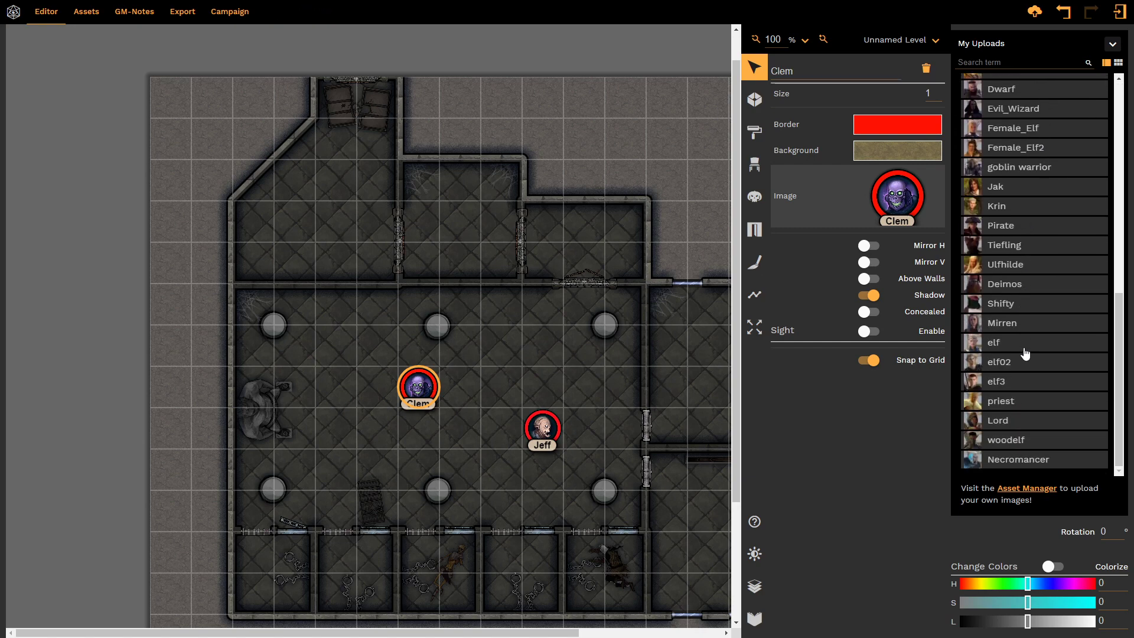
{"action": "scroll", "coordinate": [1026, 355], "scroll_direction": "up", "scroll_amount": 8}
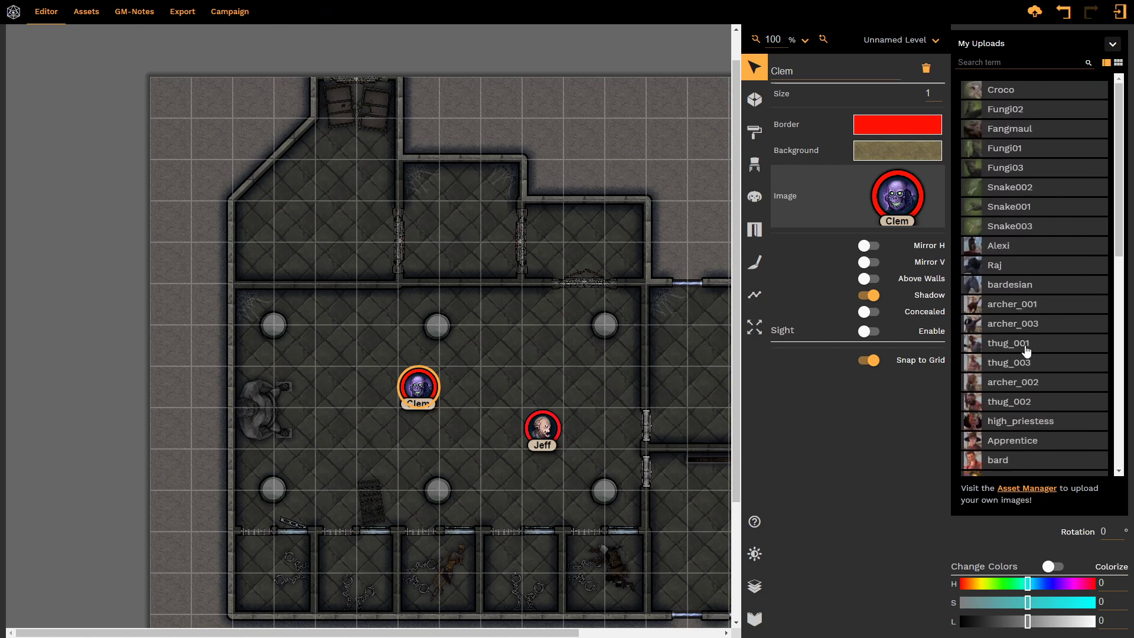
{"action": "left_click", "coordinate": [1104, 48]}
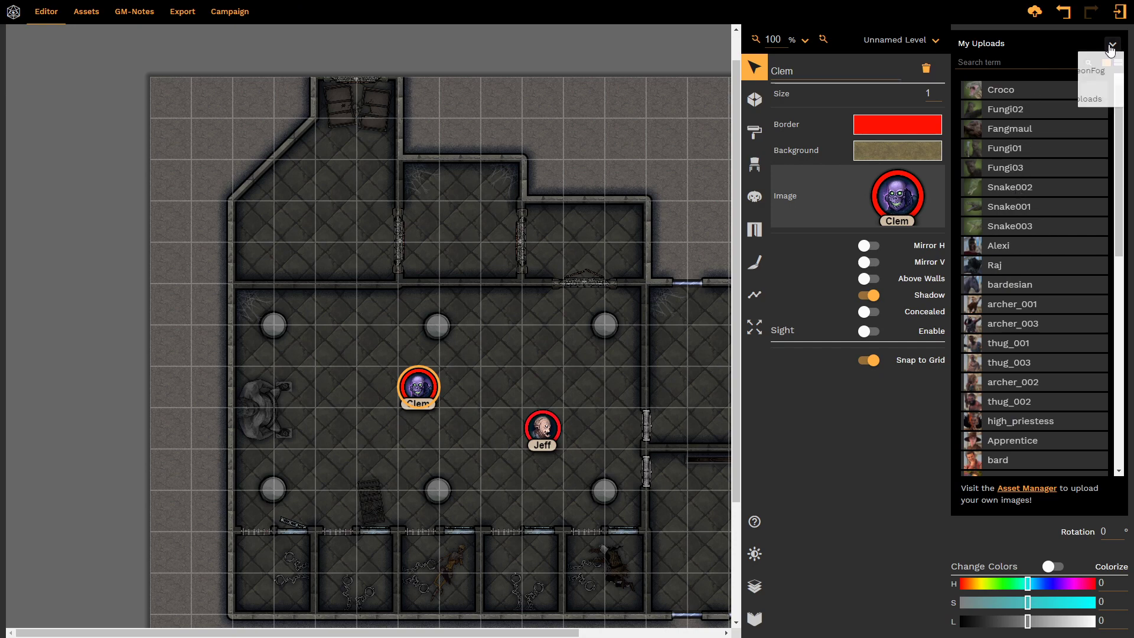
{"action": "left_click", "coordinate": [1058, 71]}
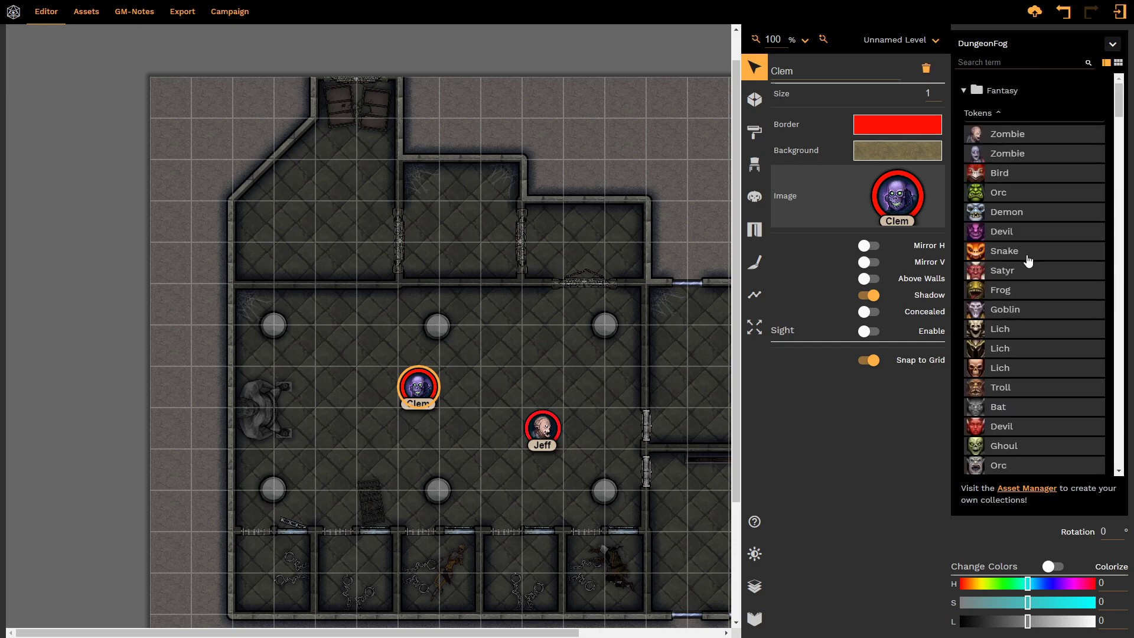
{"action": "left_click", "coordinate": [554, 436]}
{"action": "left_click", "coordinate": [415, 401]}
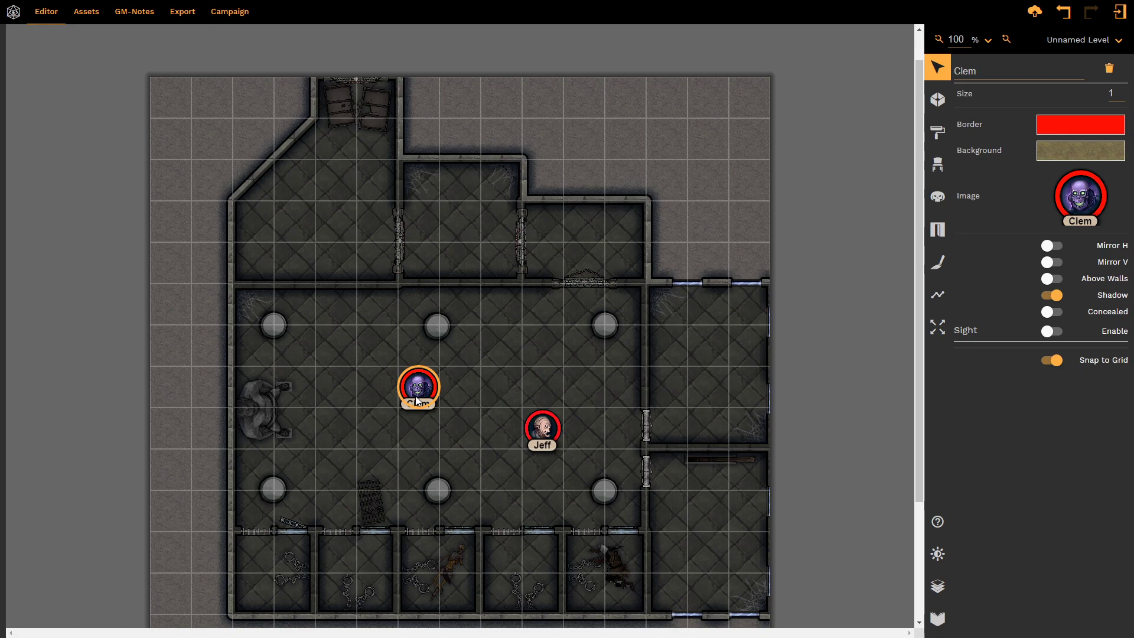